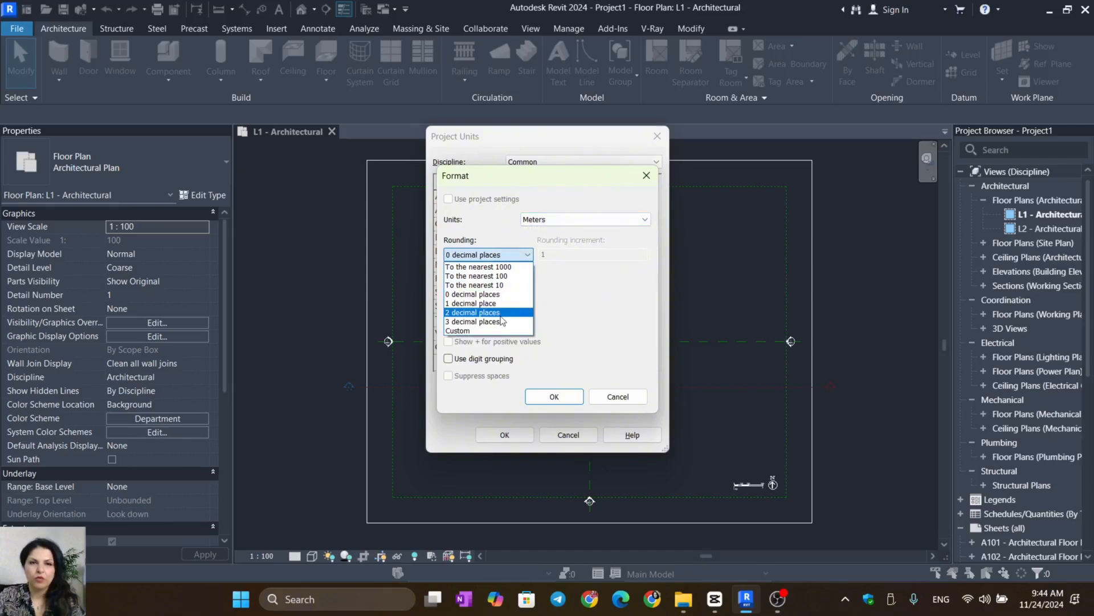
- Set the project's length format to 2 decimal places with the m unit symbol and accept the project units
click(501, 314)
click(525, 289)
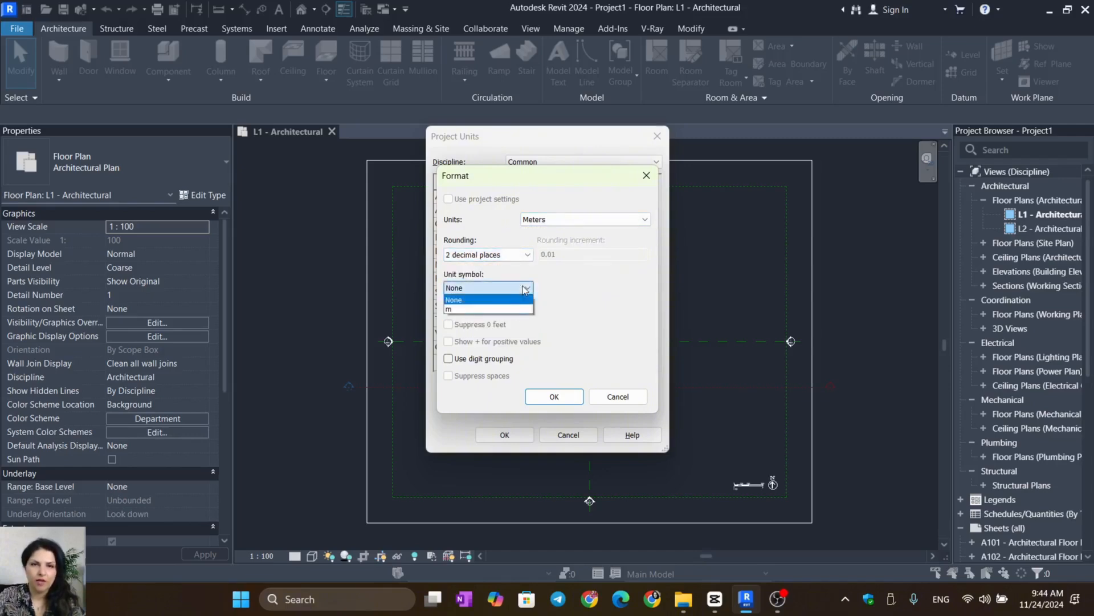
click(459, 309)
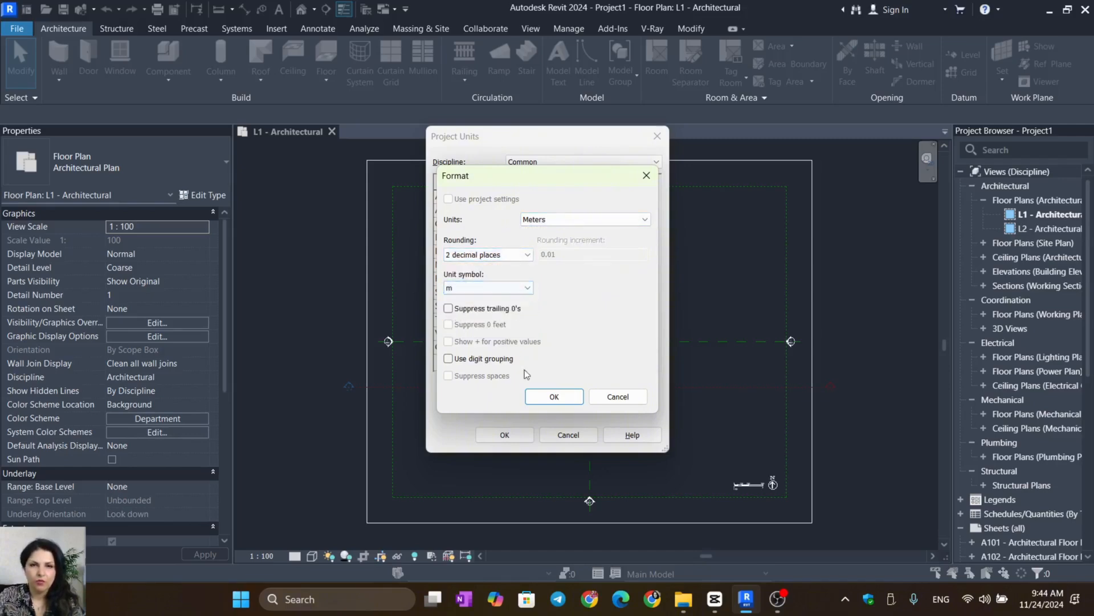
click(543, 398)
click(509, 436)
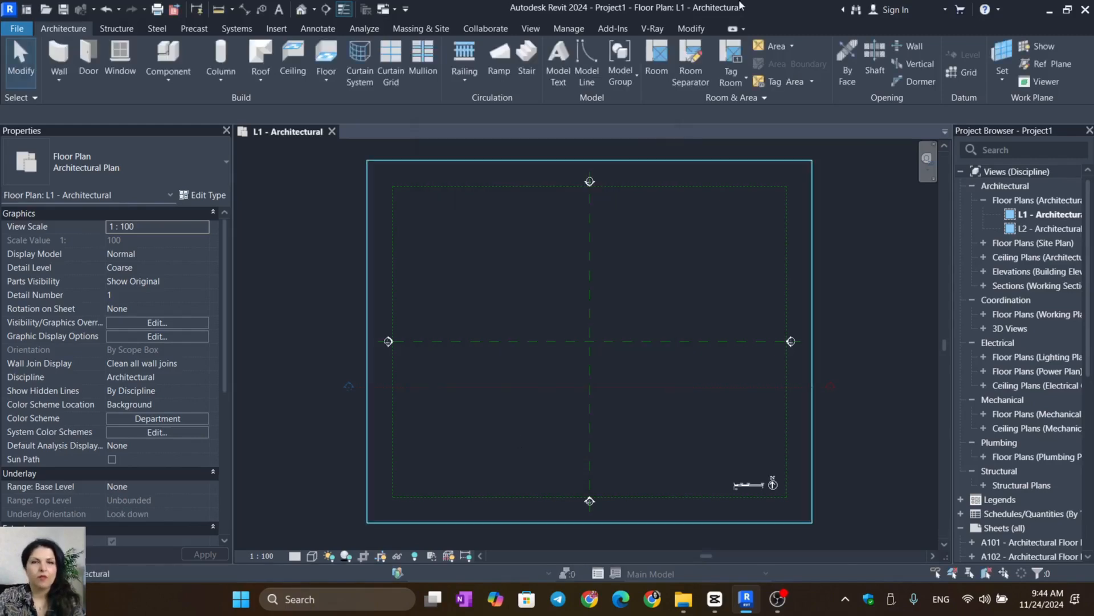
- Open the default 3D view of the project and frame the level lines
click(301, 9)
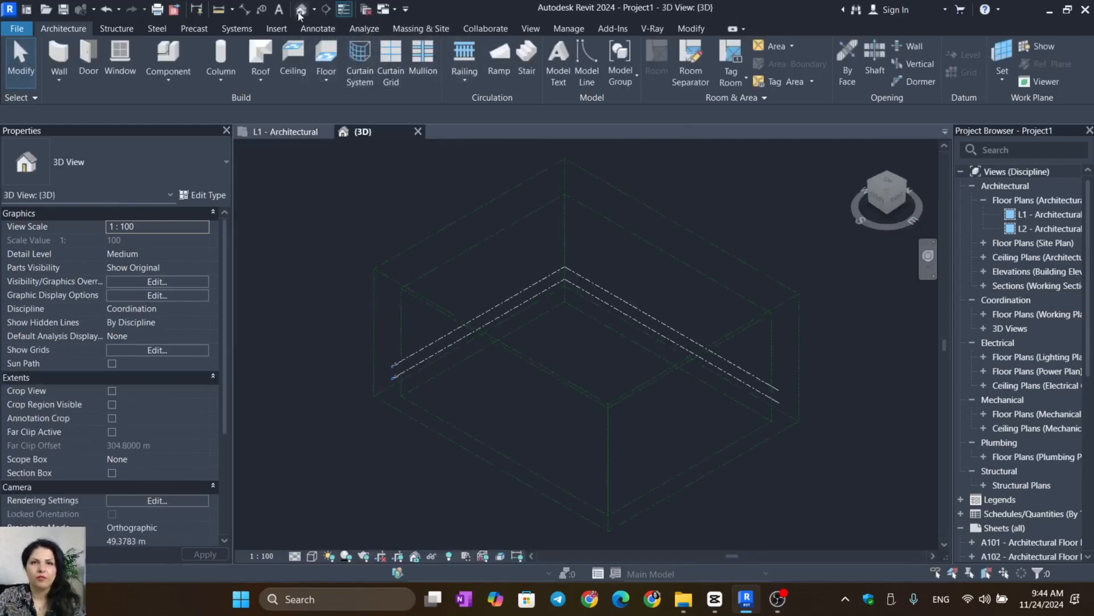
click(594, 208)
key(Escape)
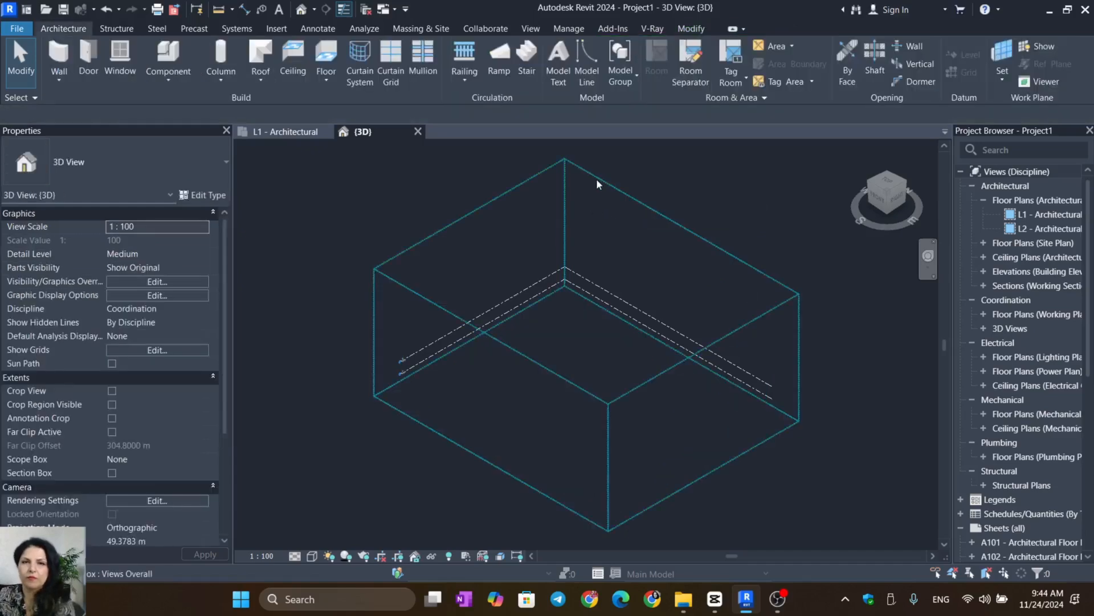
scroll(586, 296, up, 5)
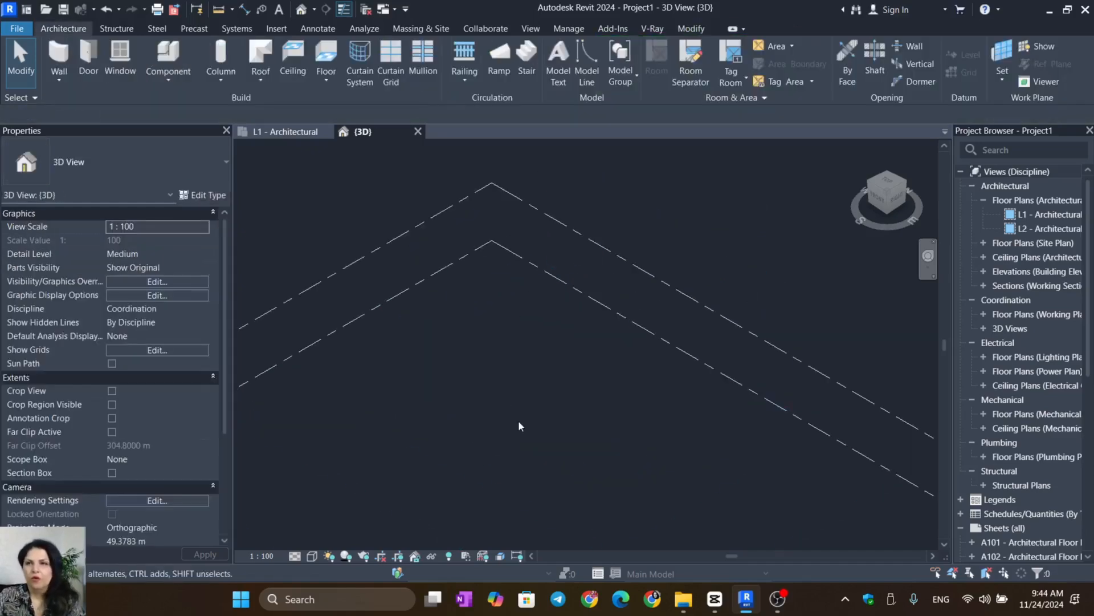
scroll(523, 420, up, 1)
- Start a railing path sketch with the preview turned on and the 900mm Pipe railing type
click(467, 53)
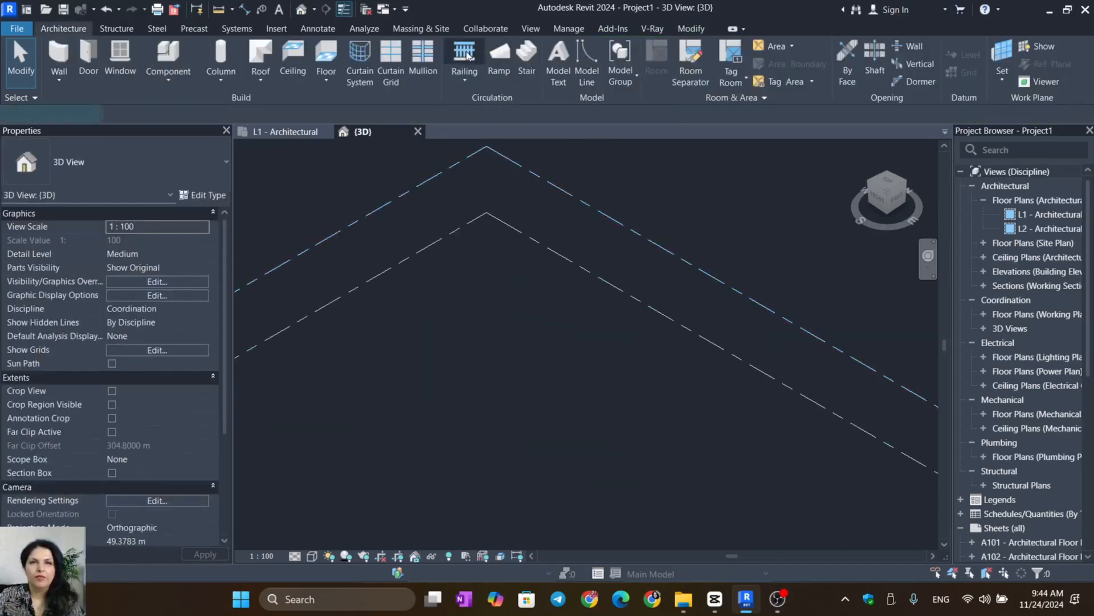
click(920, 64)
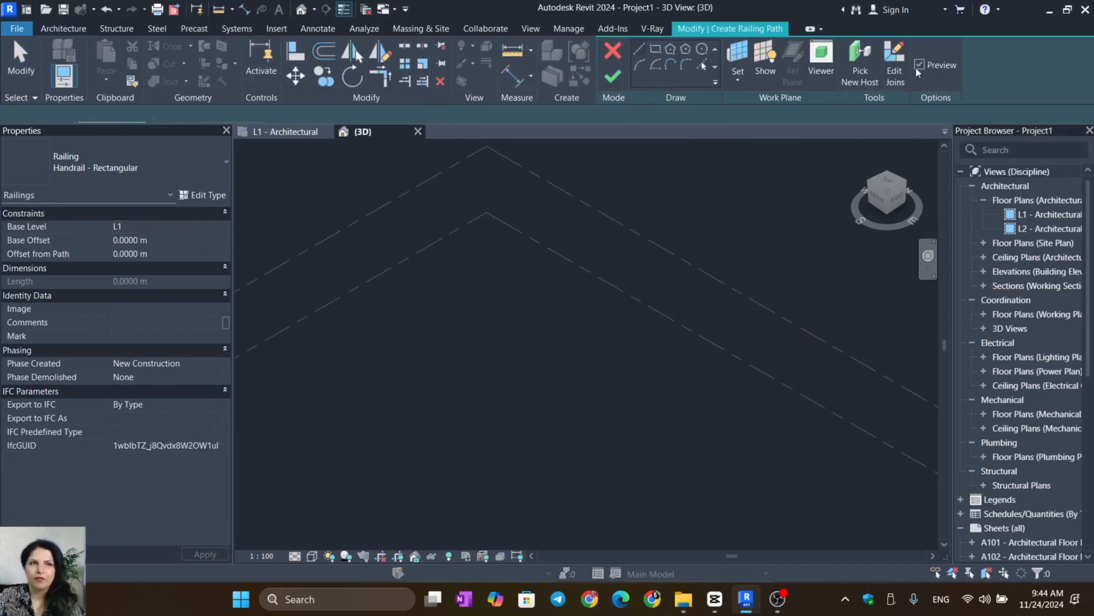
click(217, 162)
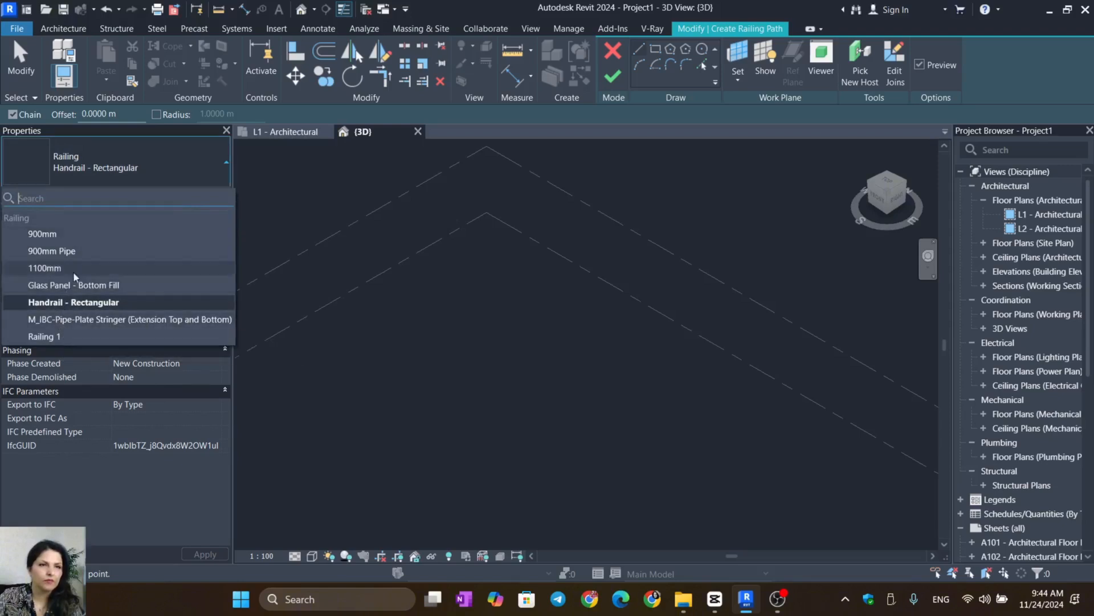
click(62, 253)
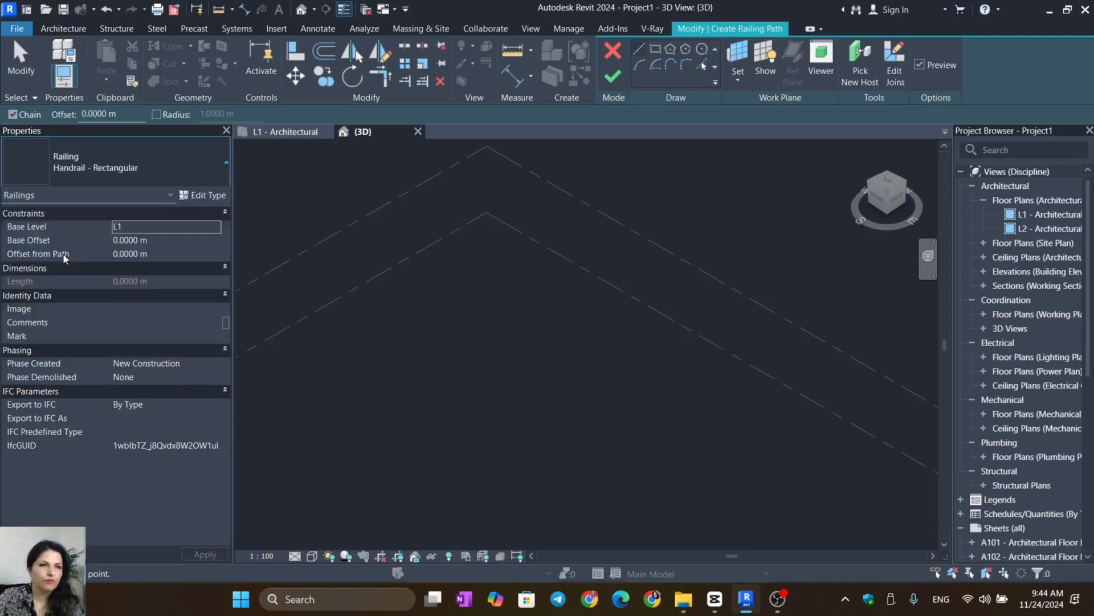
- Sketch an L-shaped railing path with perpendicular segments about 2.8 m and 2.5 m long, and finish the railing
click(381, 330)
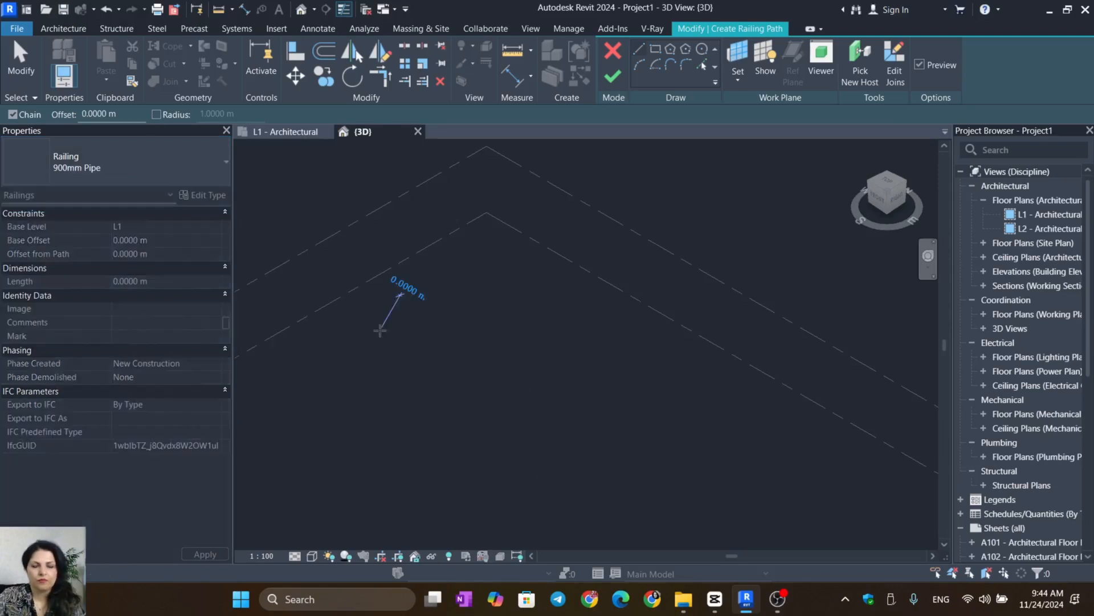
click(425, 355)
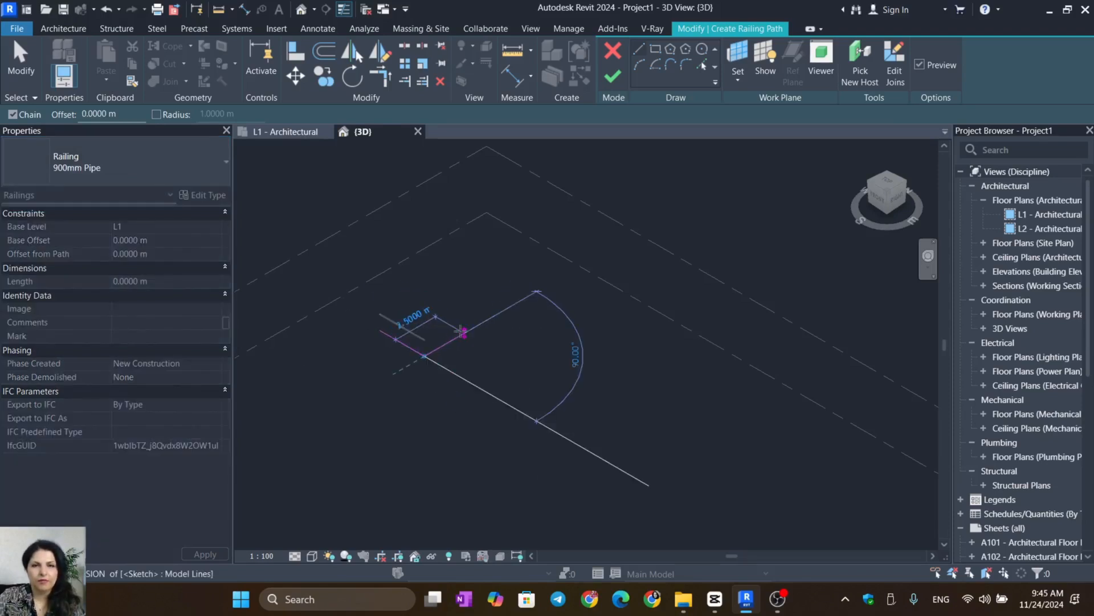
click(461, 331)
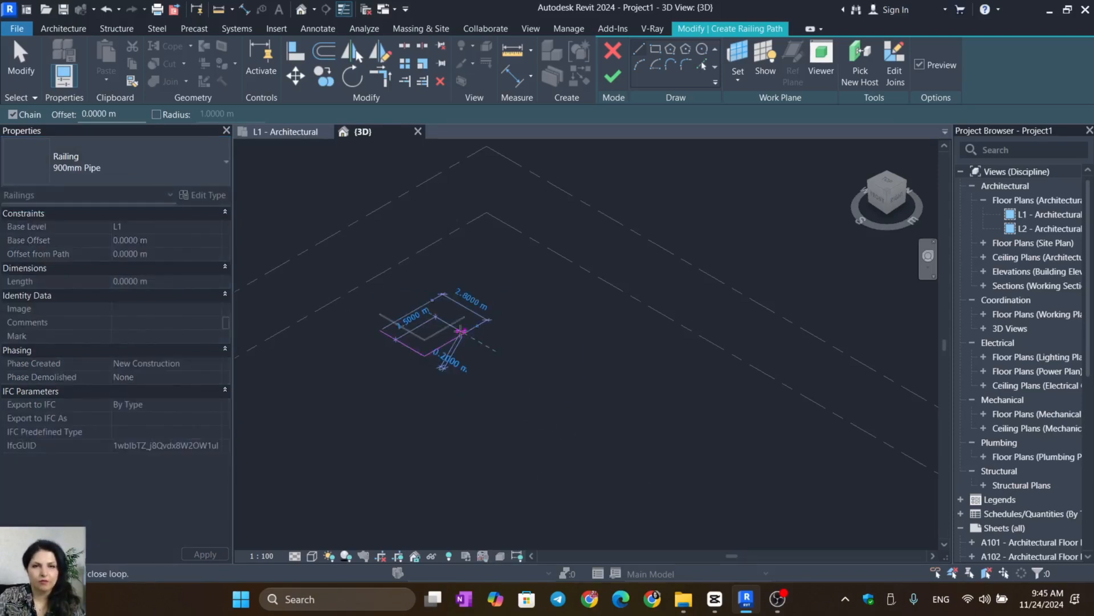
click(613, 76)
- Inspect the new railing in 3D and open the type properties of its Circular - 40mm top rail
scroll(422, 379, up, 5)
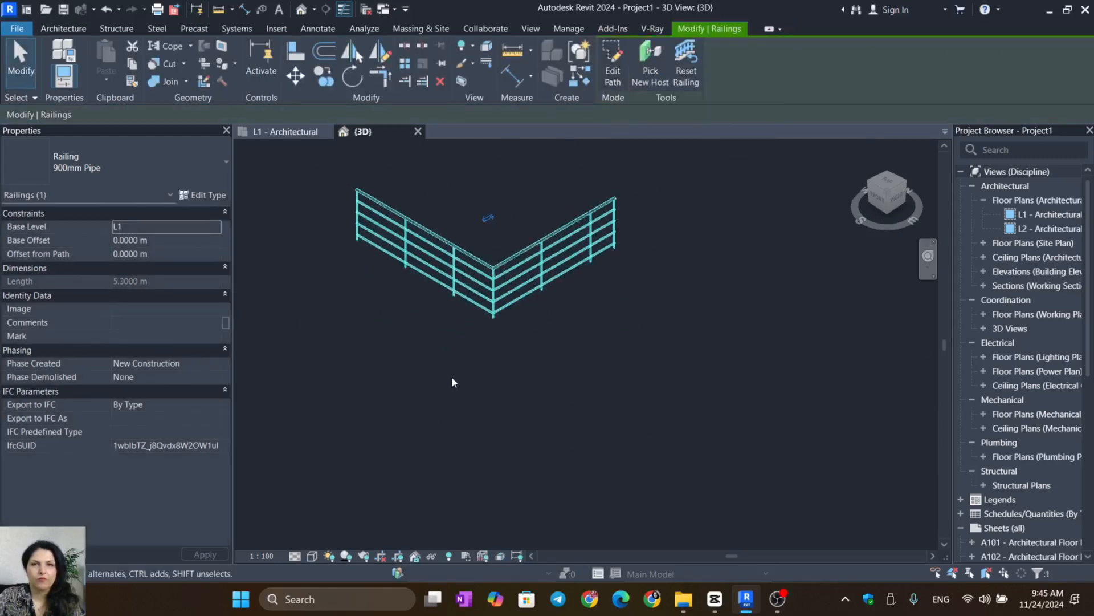
middle_drag(452, 382, 157, 320)
scroll(365, 310, up, 3)
middle_drag(469, 338, 539, 396)
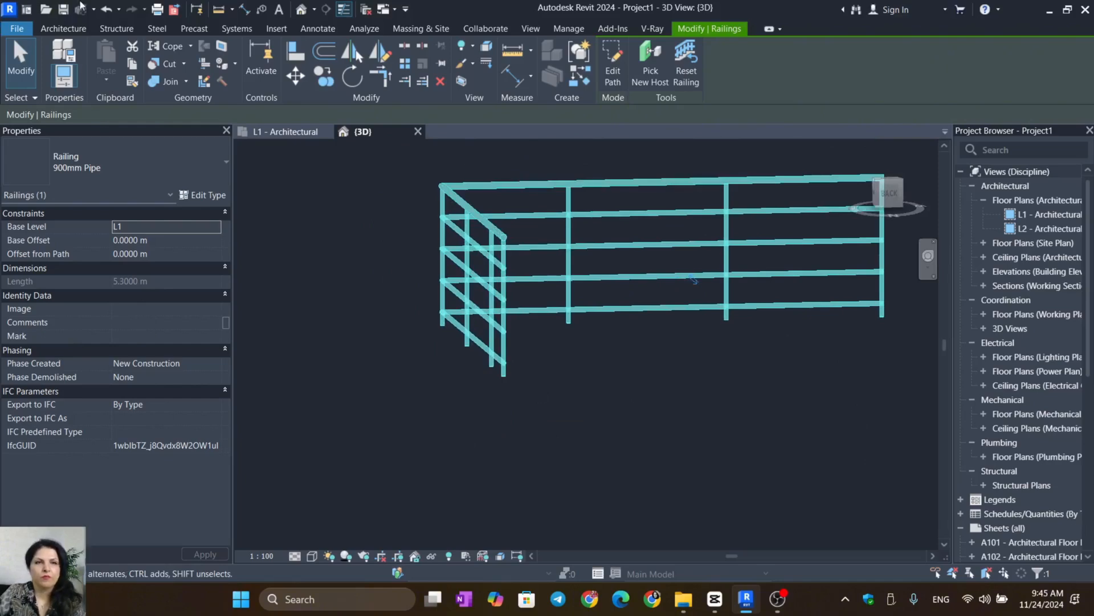
click(212, 195)
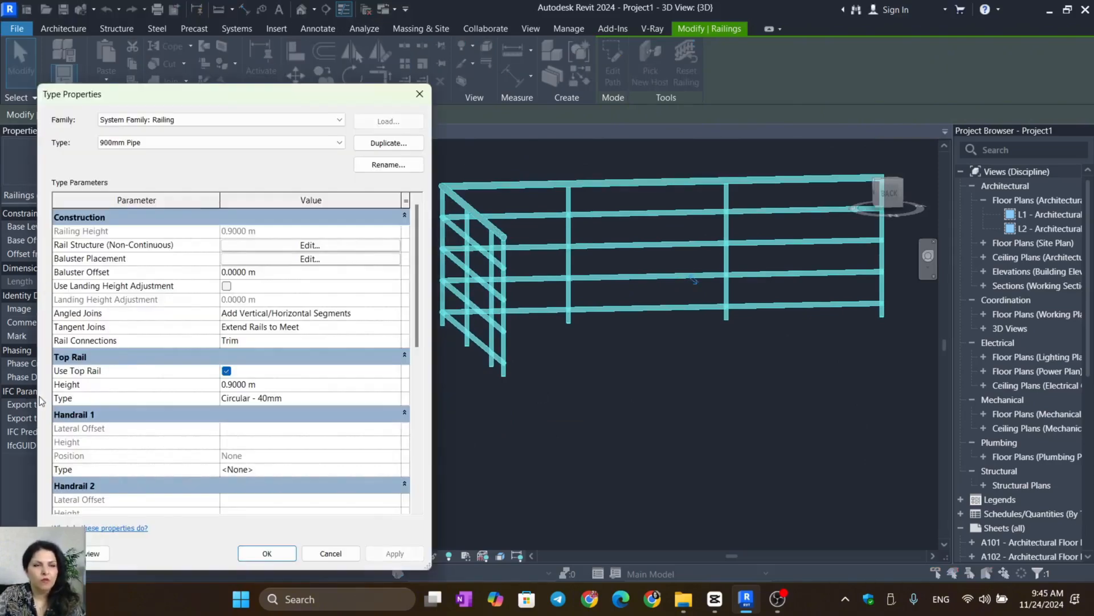
click(394, 401)
click(395, 402)
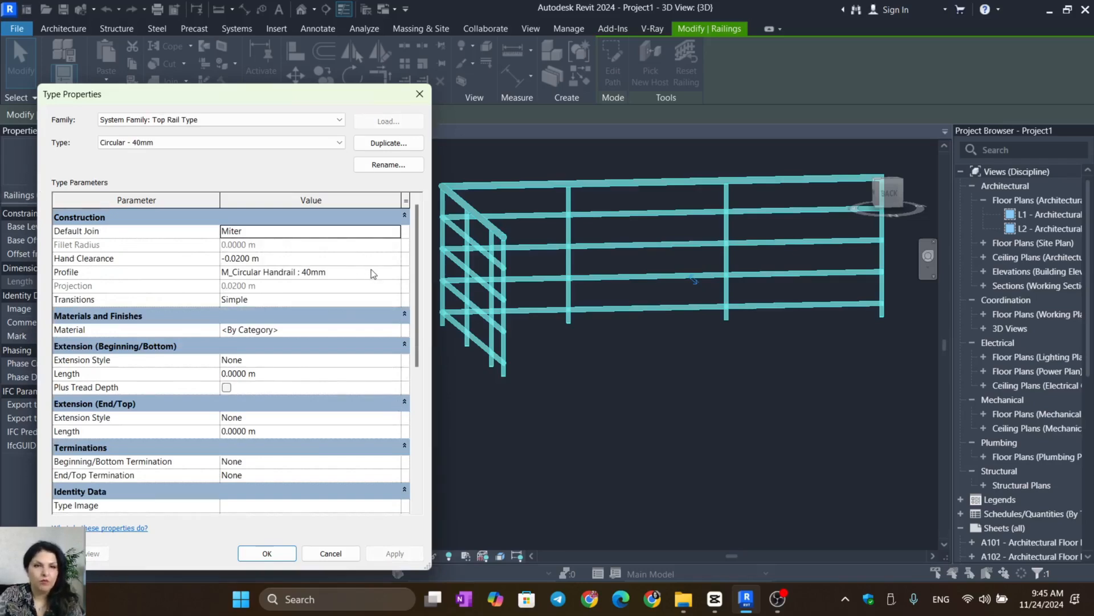
- Look through the available profiles for the top rail and cancel out of both type properties dialogs
click(394, 272)
click(396, 273)
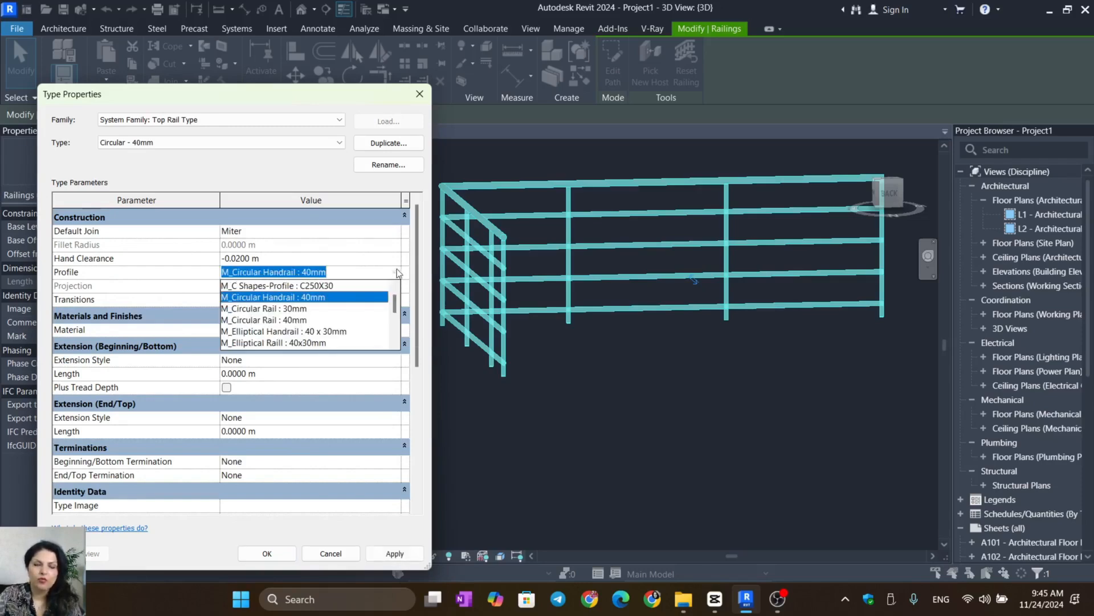
scroll(334, 317, down, 2)
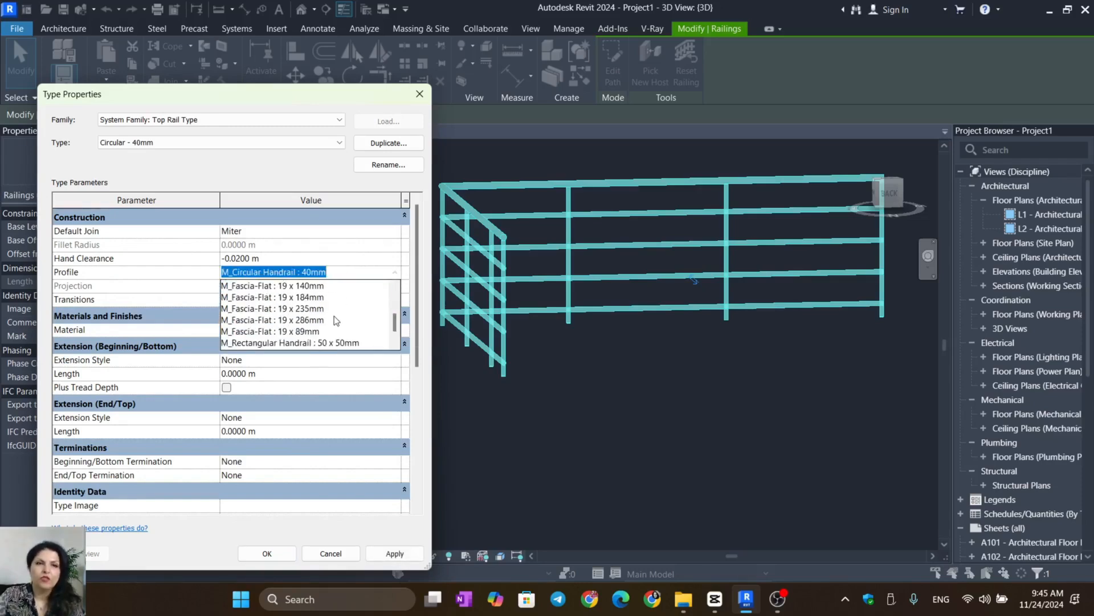
scroll(335, 319, down, 1)
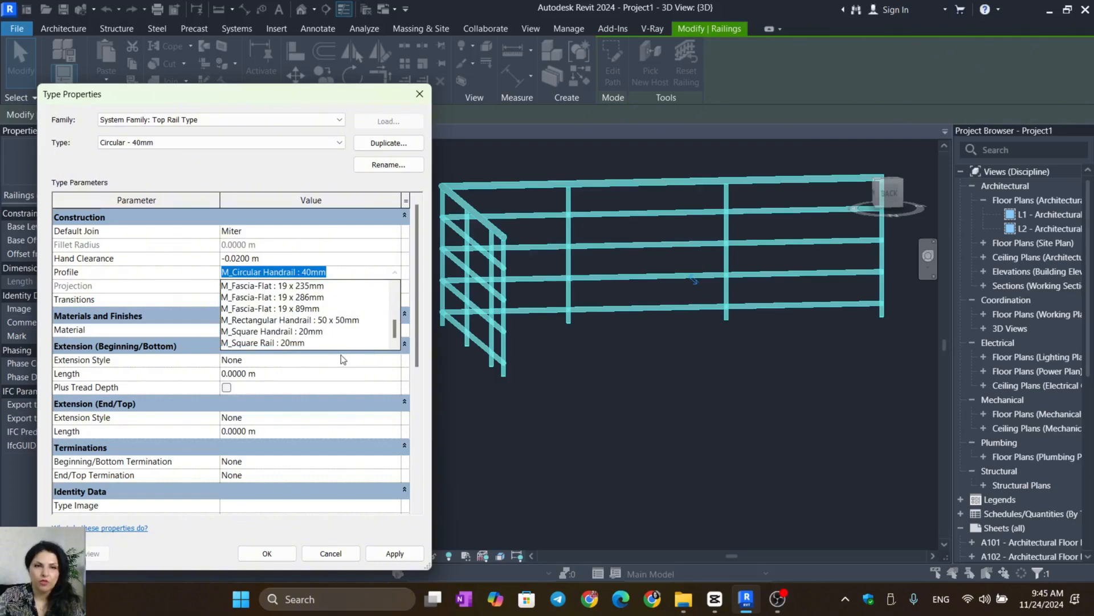
scroll(340, 348, up, 3)
scroll(335, 342, down, 3)
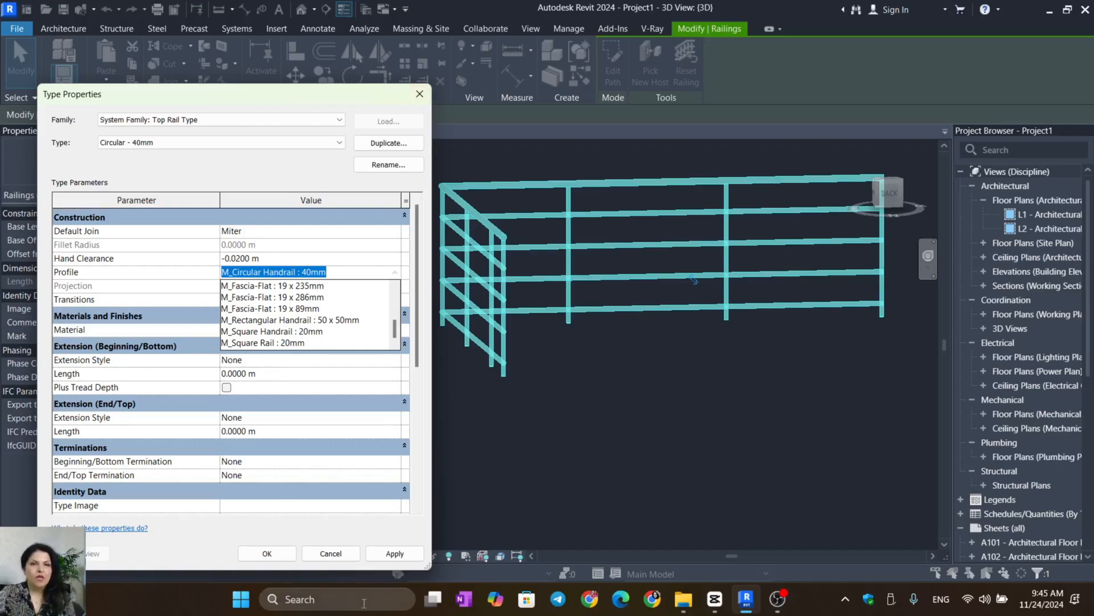
click(312, 556)
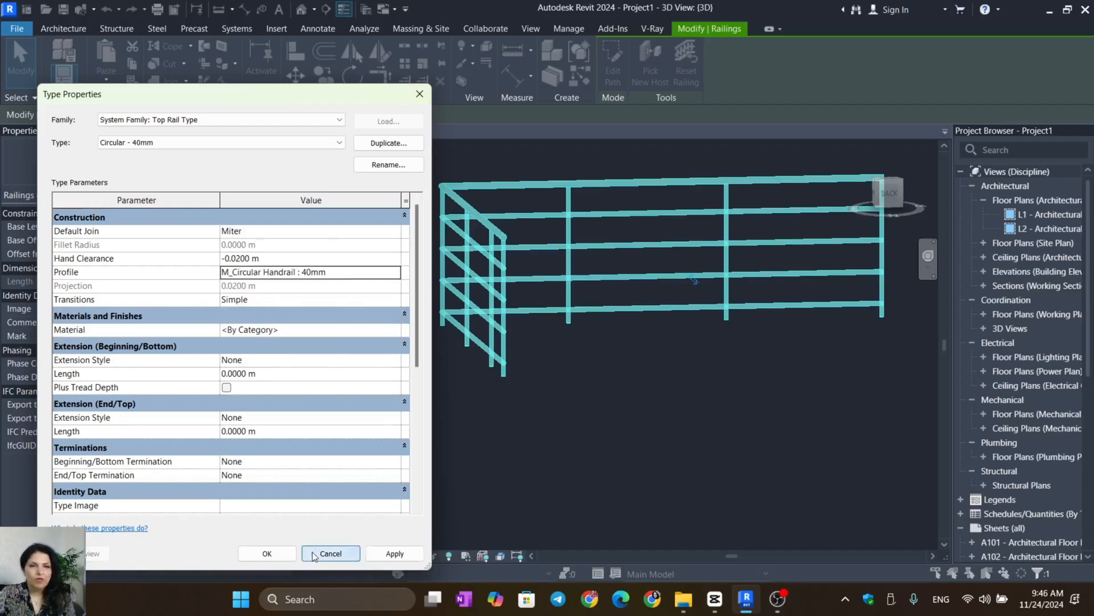
click(314, 556)
click(314, 556)
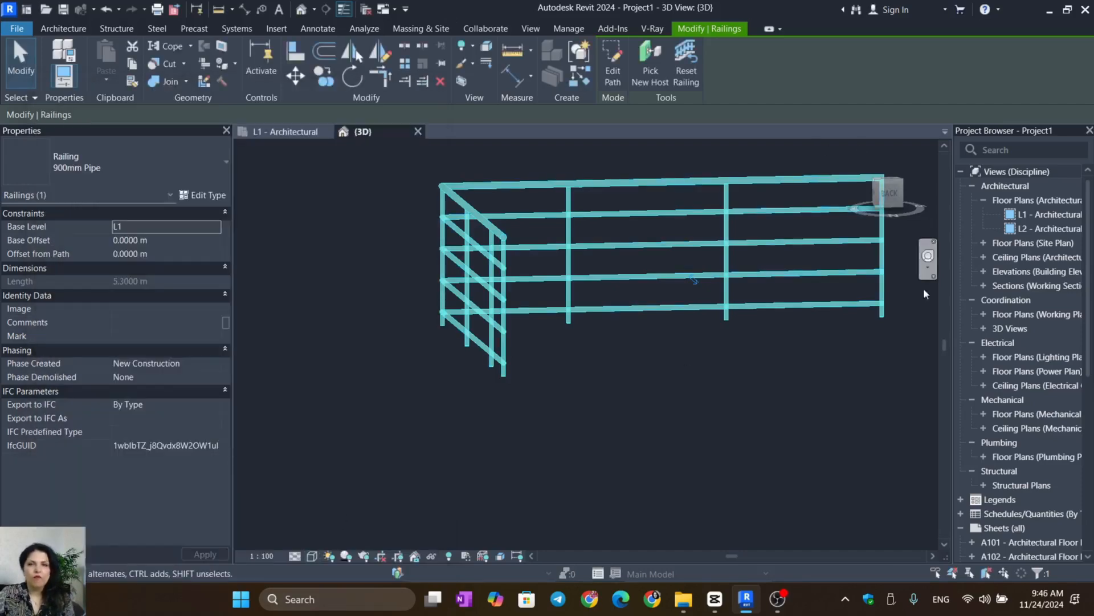
- Create a new family from the Profile-Rail template in the English-Imperial folder
click(18, 29)
mouse_move(90, 84)
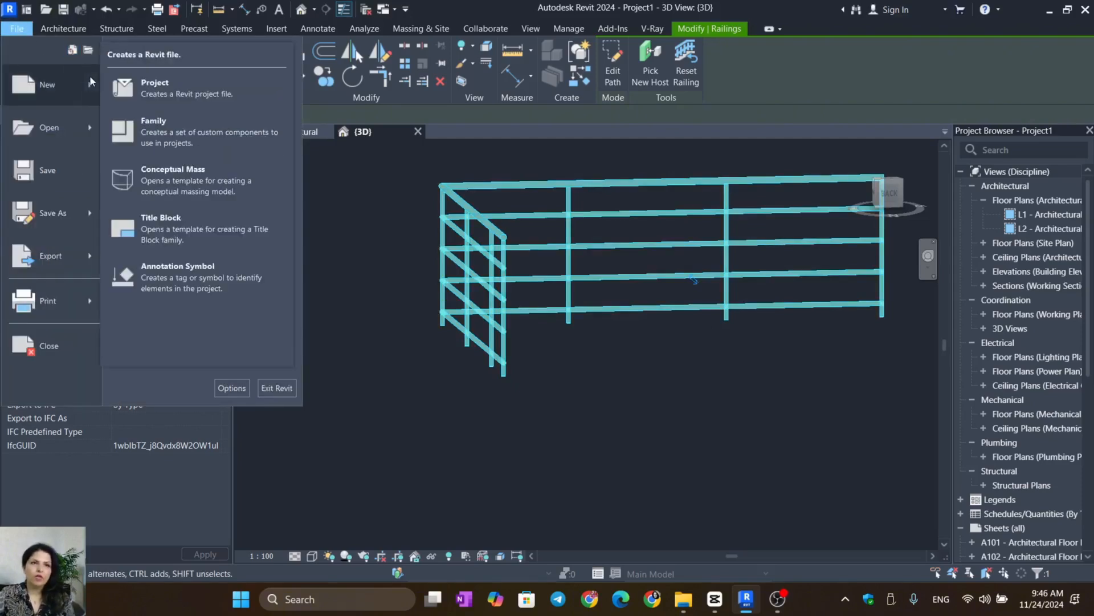
click(142, 132)
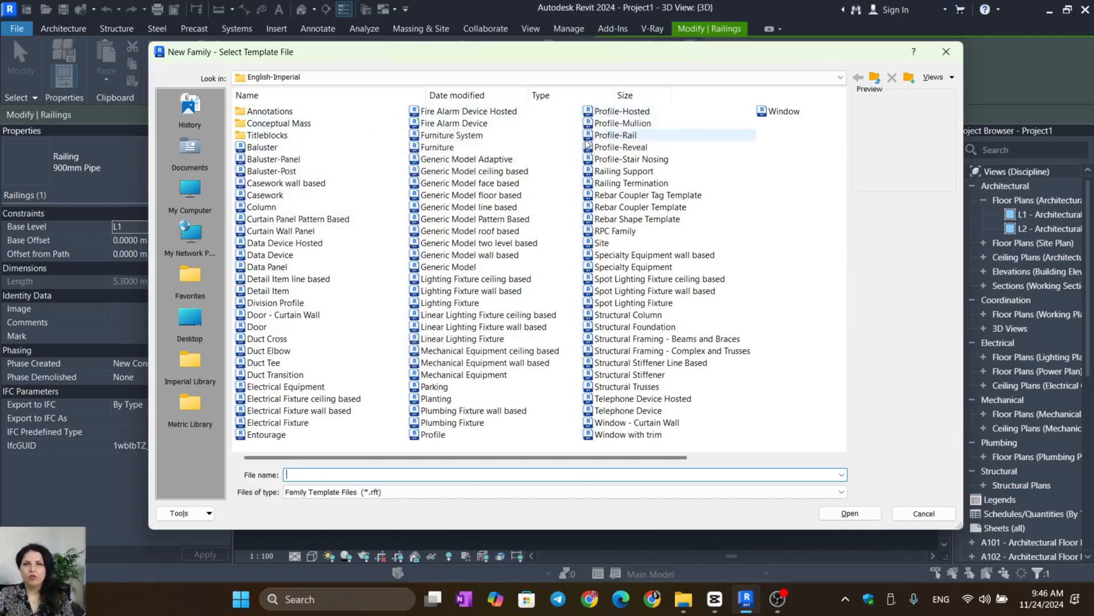
click(648, 140)
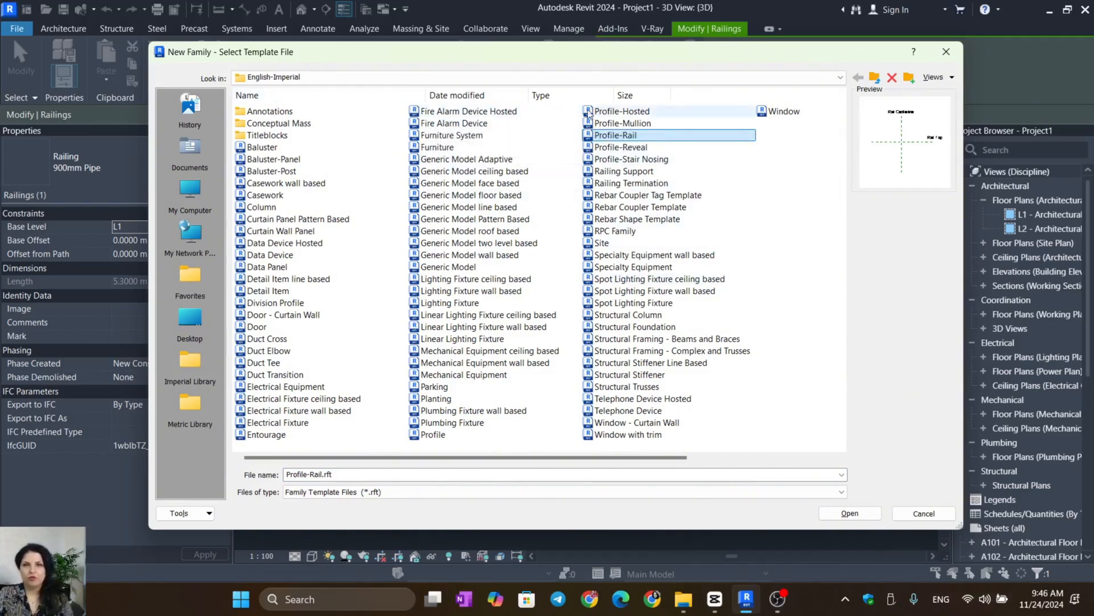
click(848, 514)
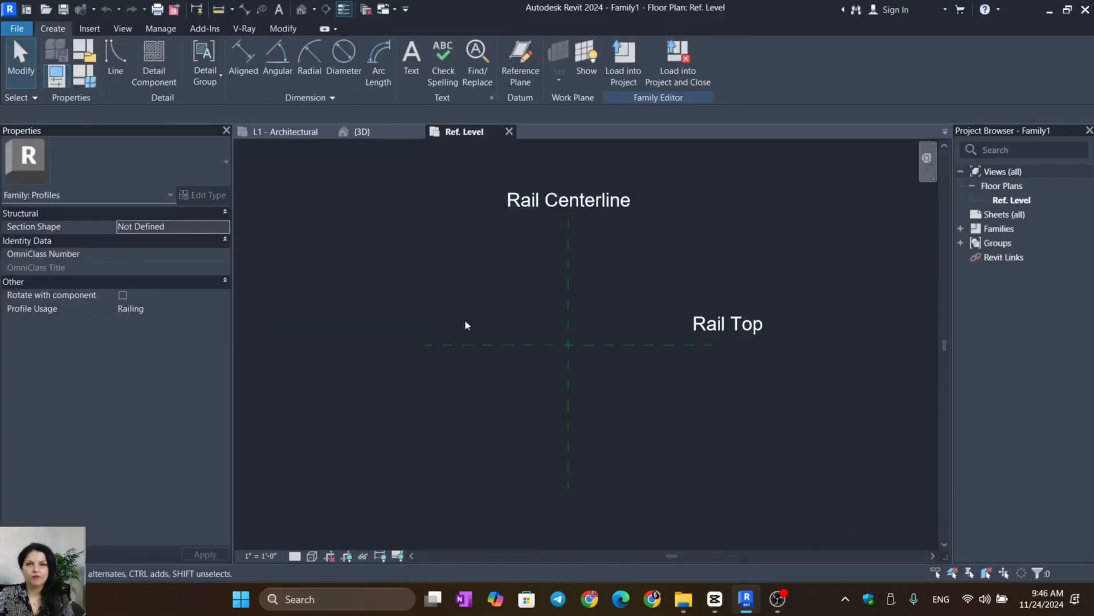
- Set the profile family's length units to meters with 2 decimal places and the m unit symbol
scroll(573, 291, up, 2)
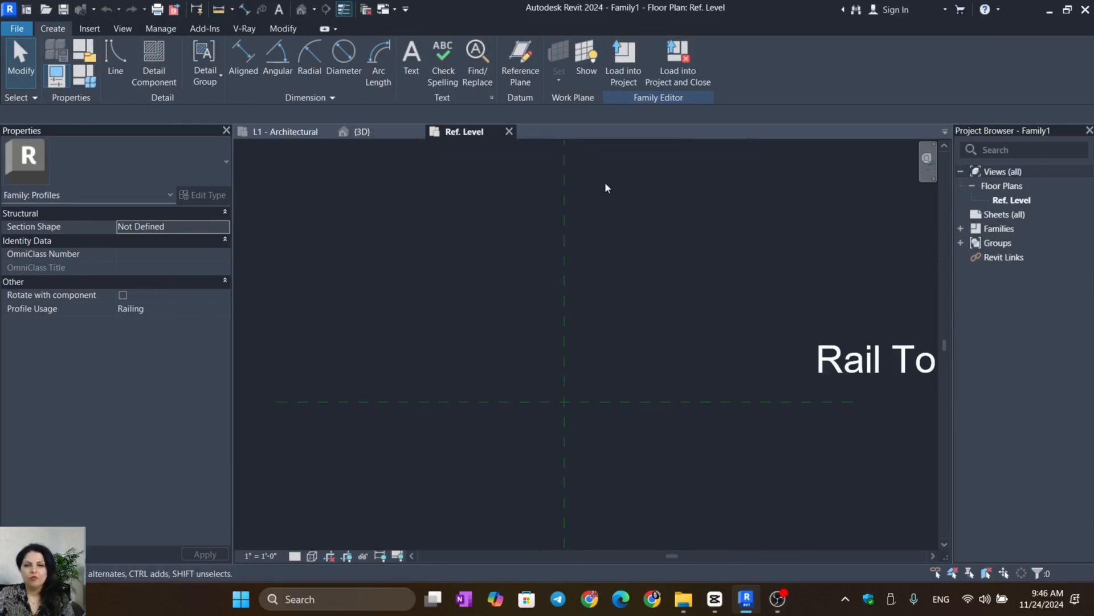
key(u)
key(n)
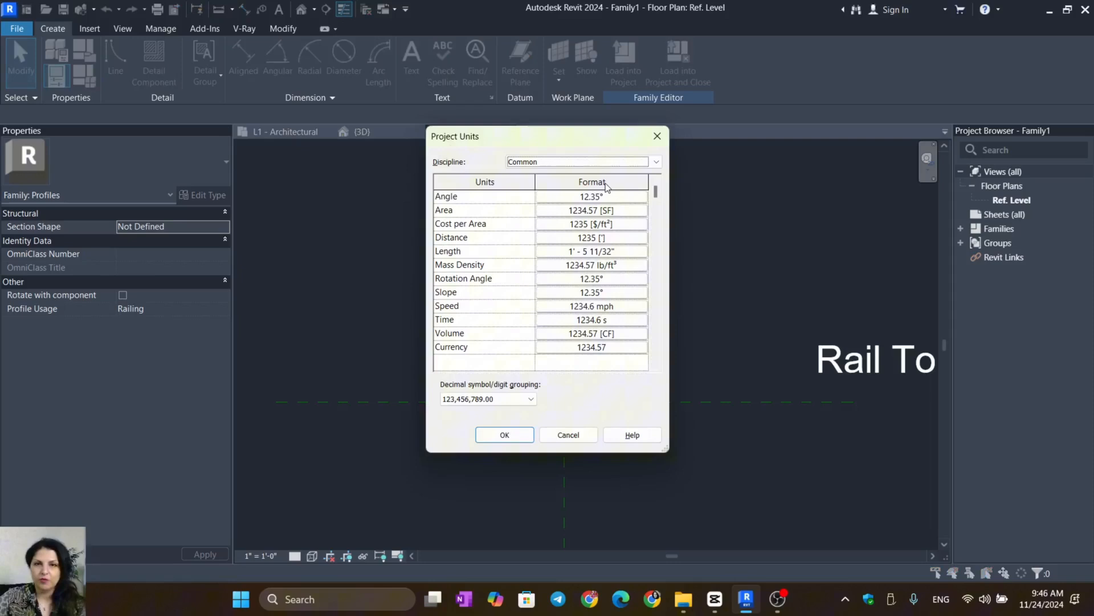
click(640, 251)
click(643, 221)
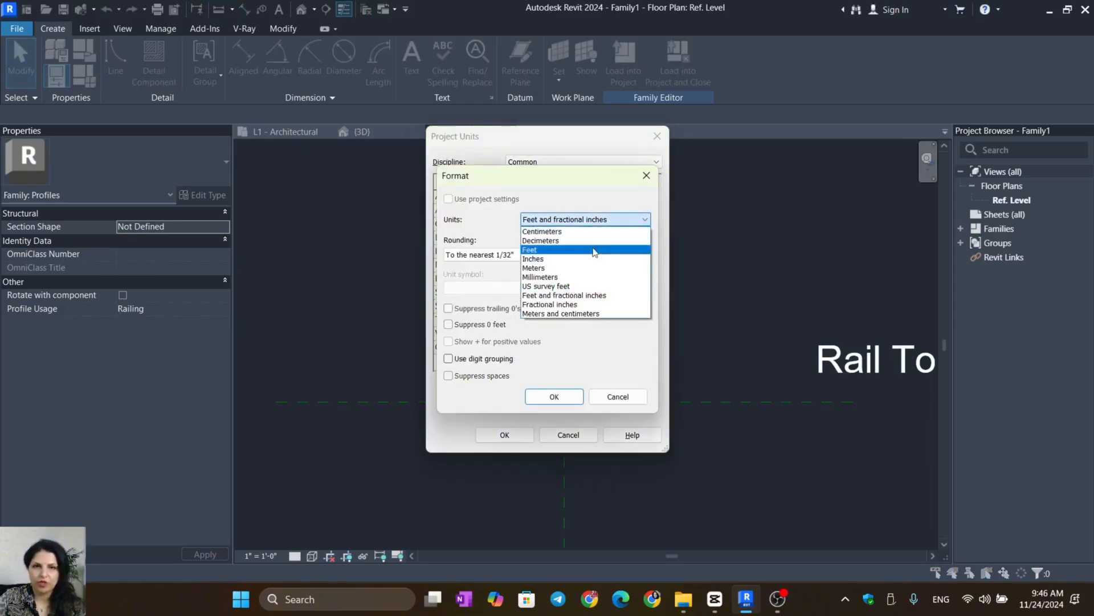
click(569, 268)
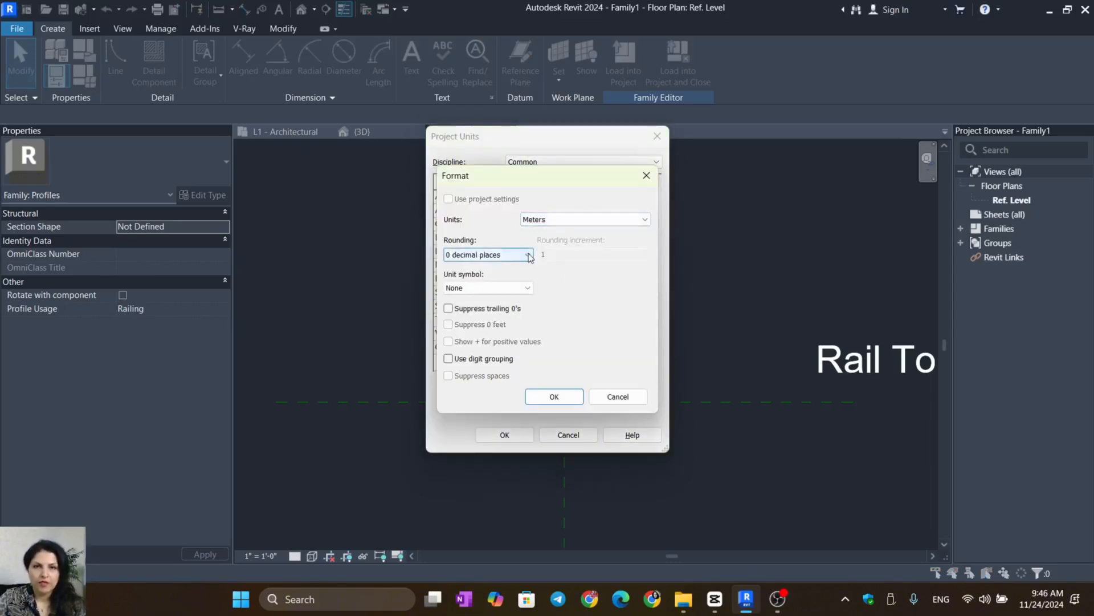
click(526, 255)
click(450, 313)
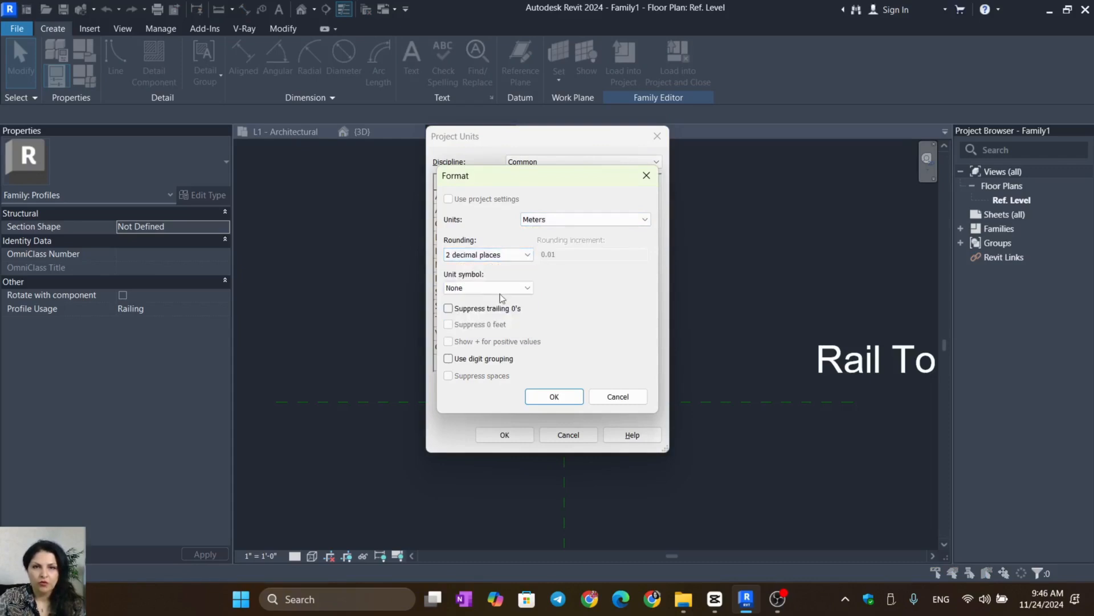
click(487, 287)
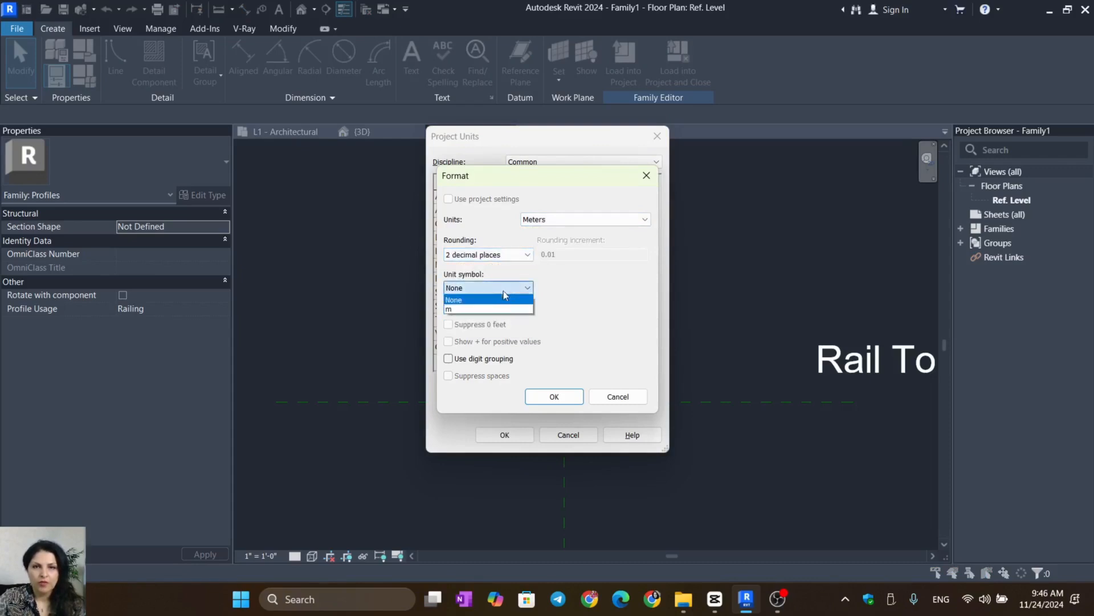
click(472, 311)
click(535, 395)
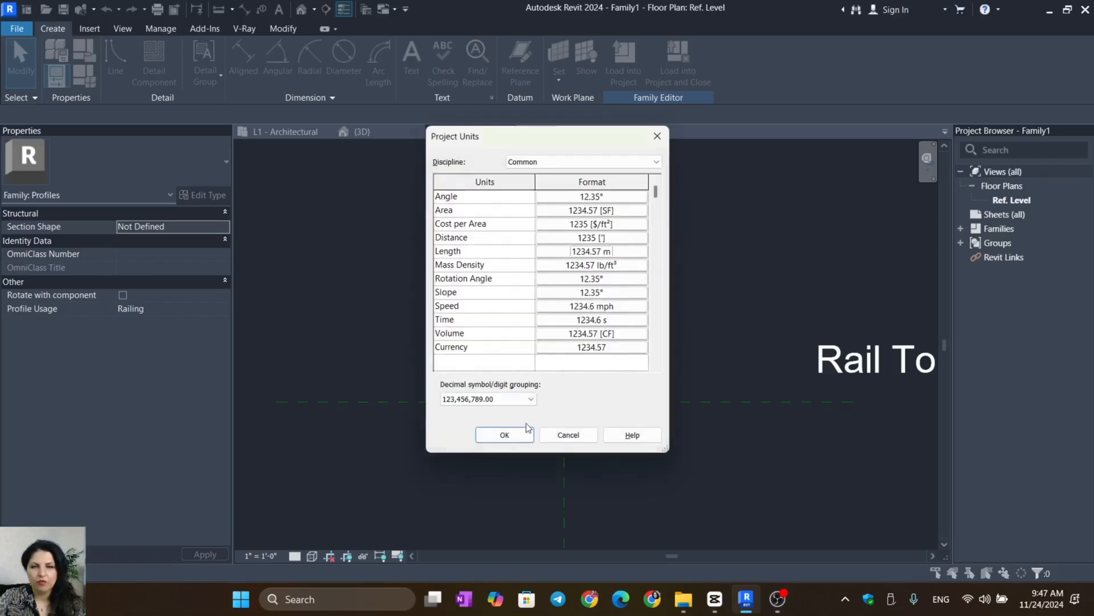
click(512, 436)
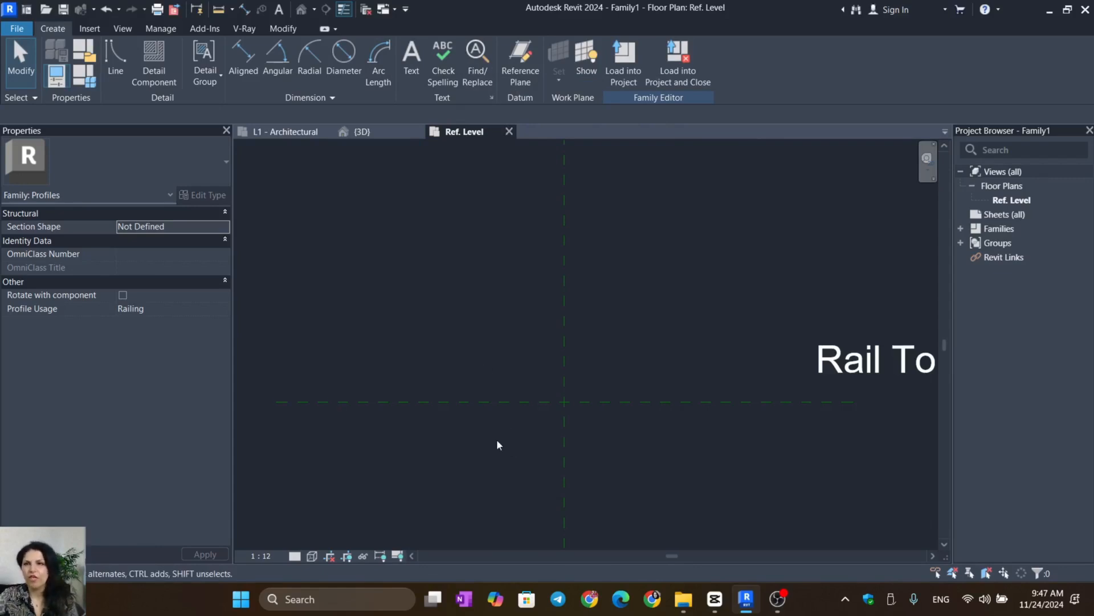
- Draw a circle with a radius of 0.05 m centred on the intersection of the Rail Centerline and Rail Top reference planes
scroll(628, 439, down, 1)
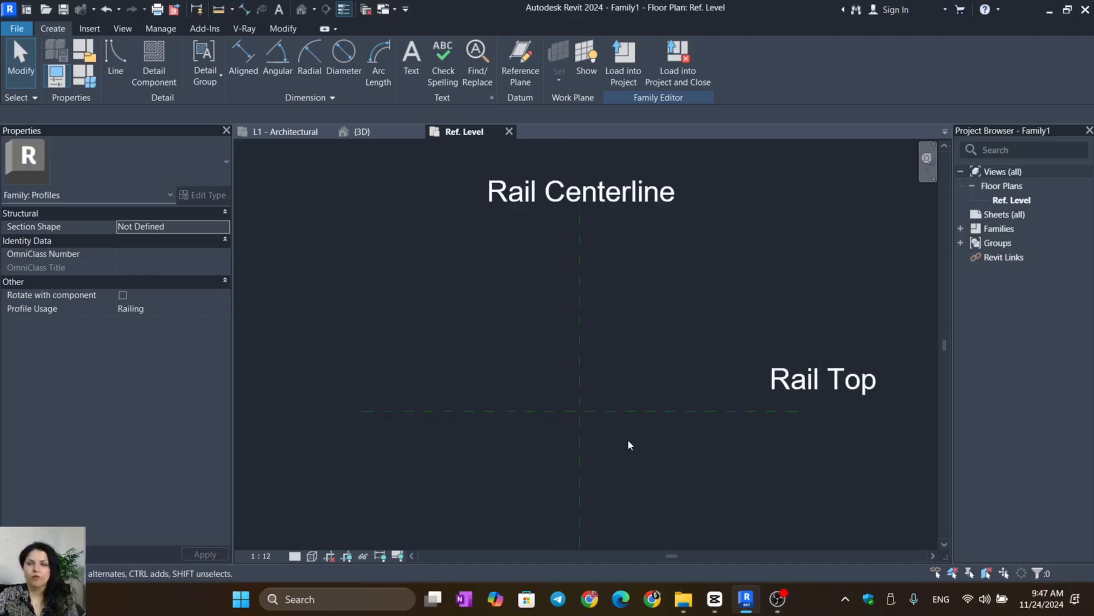
middle_drag(631, 466, 627, 416)
scroll(608, 395, up, 1)
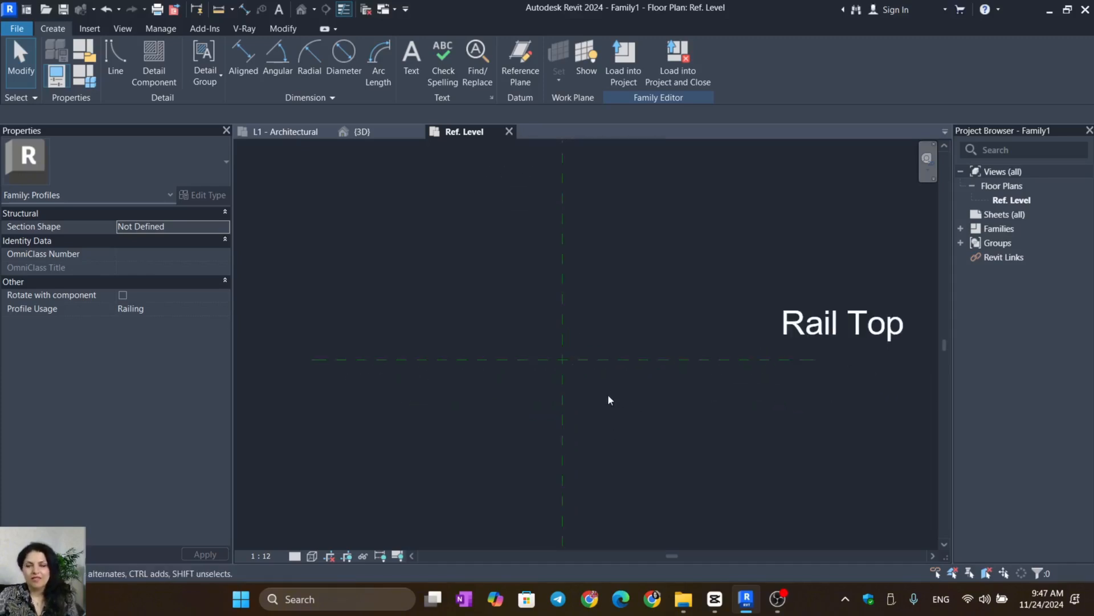
scroll(608, 394, up, 2)
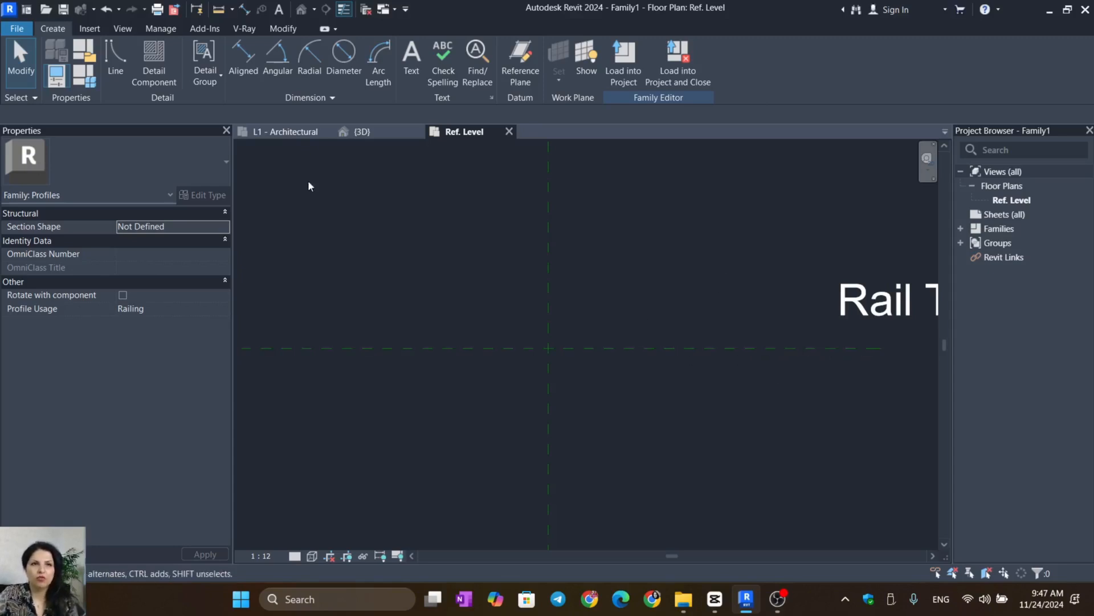
click(111, 55)
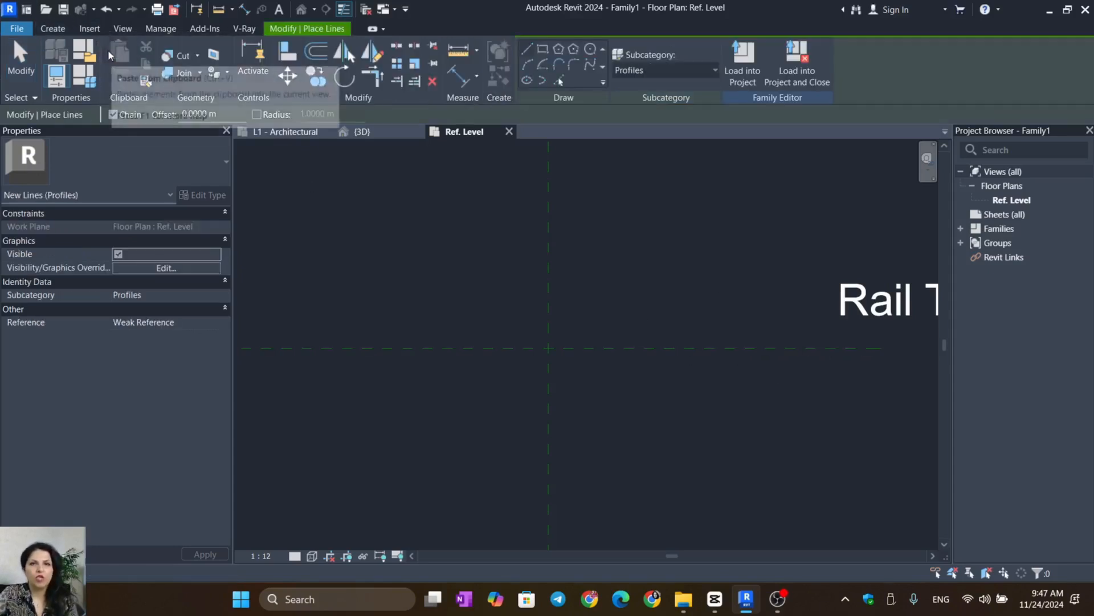
click(590, 49)
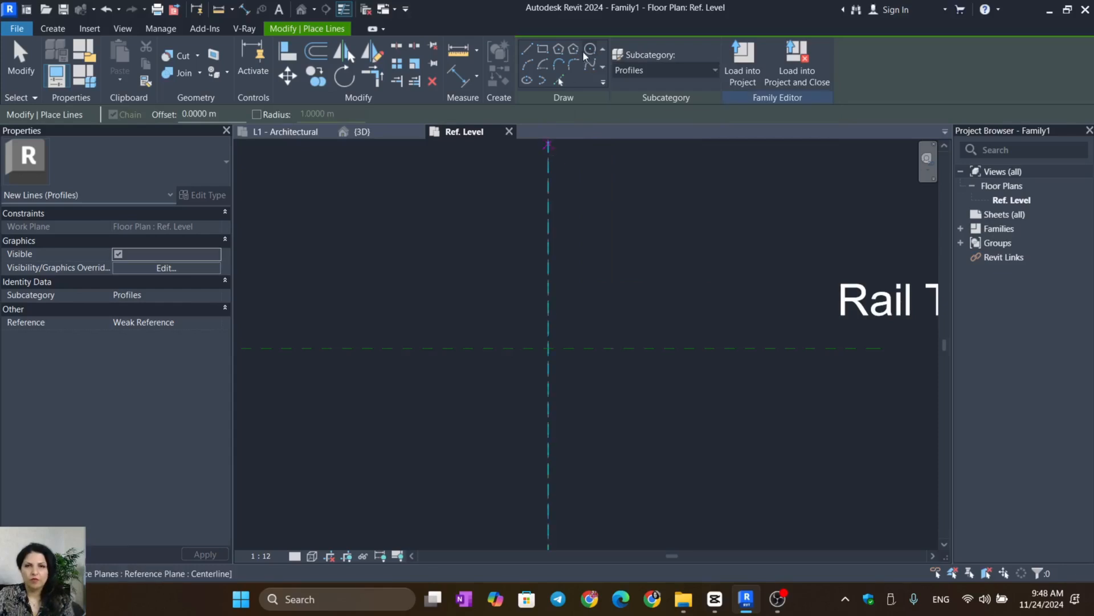
click(548, 348)
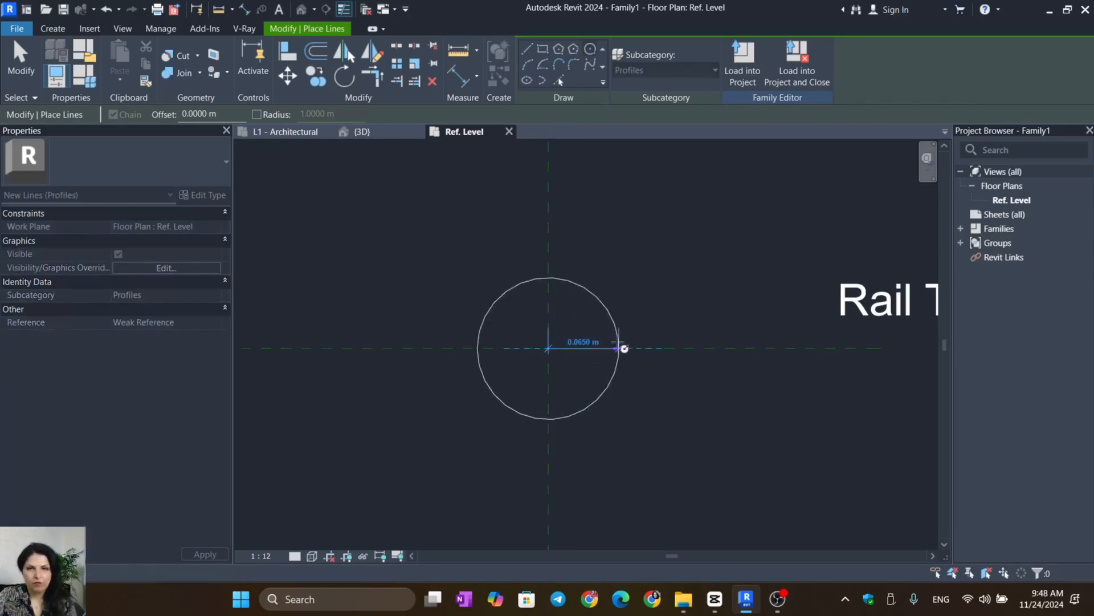
scroll(624, 348, up, 2)
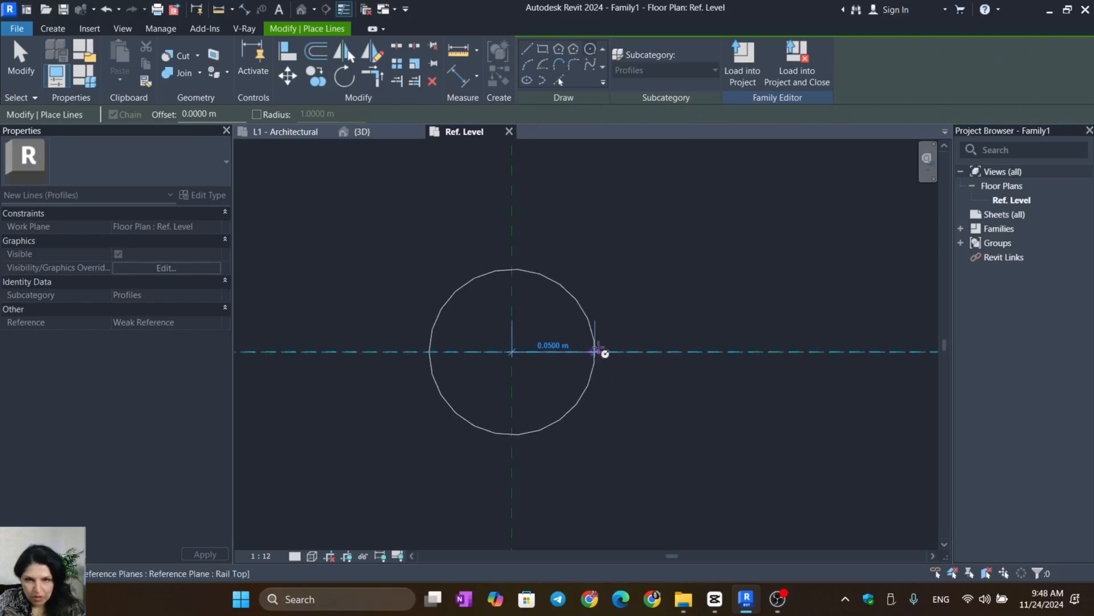
click(597, 351)
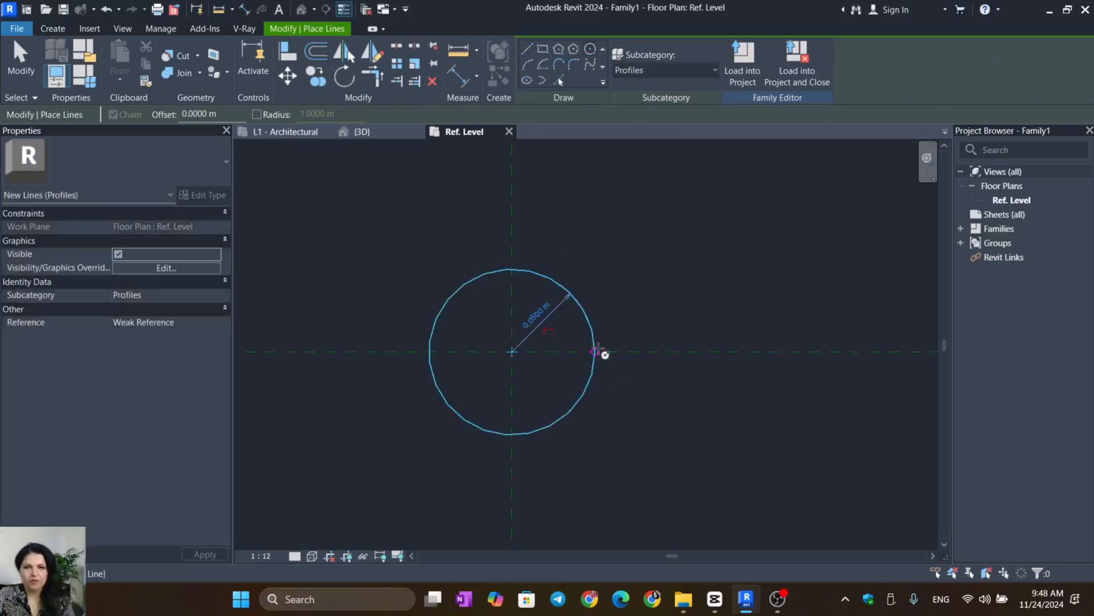
key(Escape)
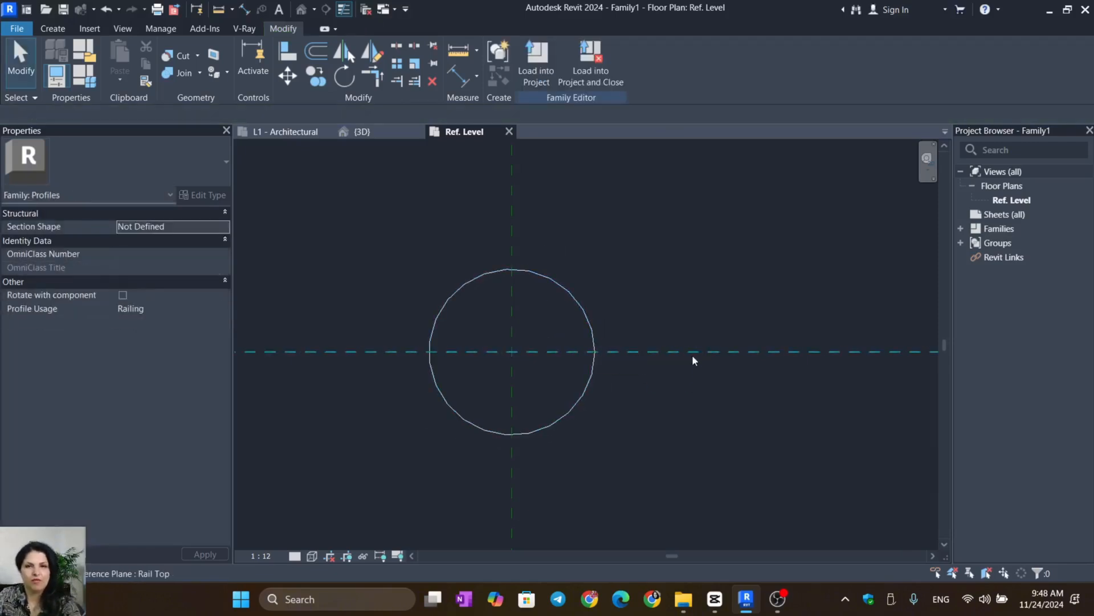
click(60, 28)
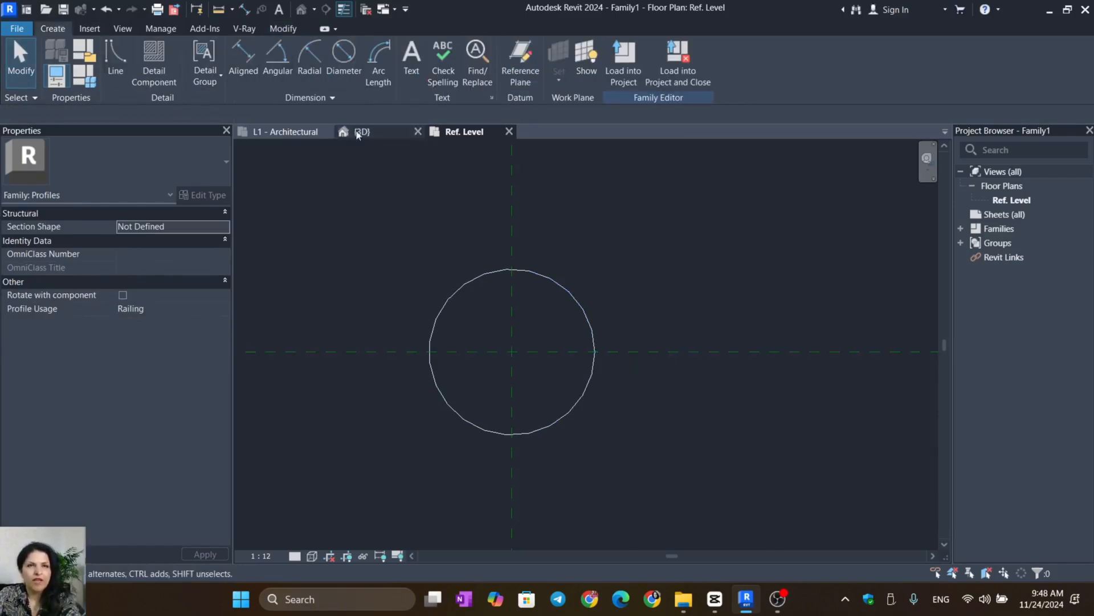
click(353, 52)
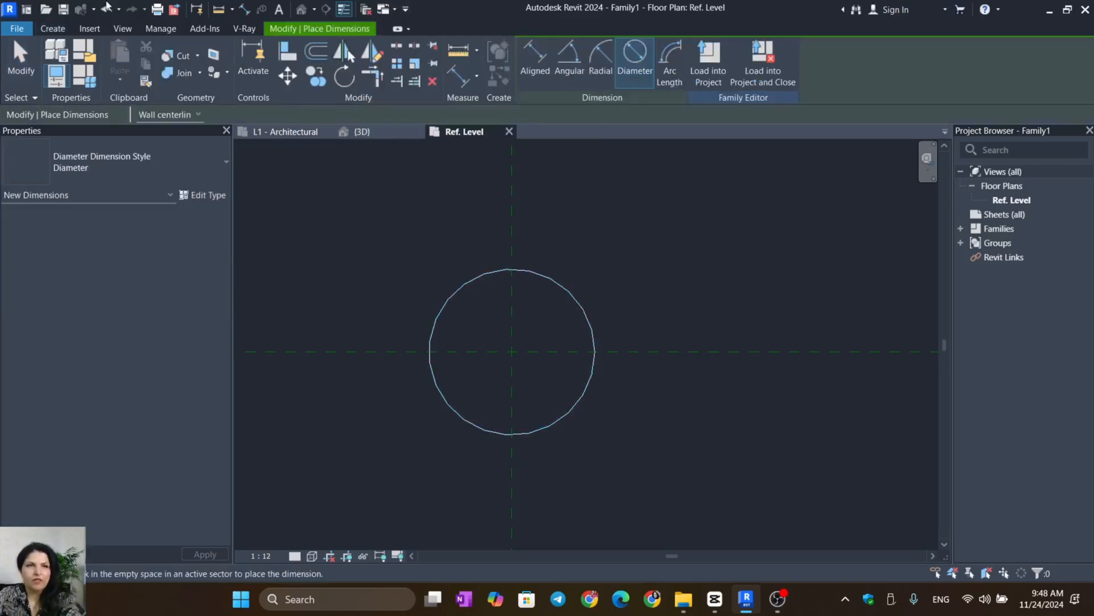
key(Escape)
key(Escape)
- Place a diameter dimension on the circle
click(52, 29)
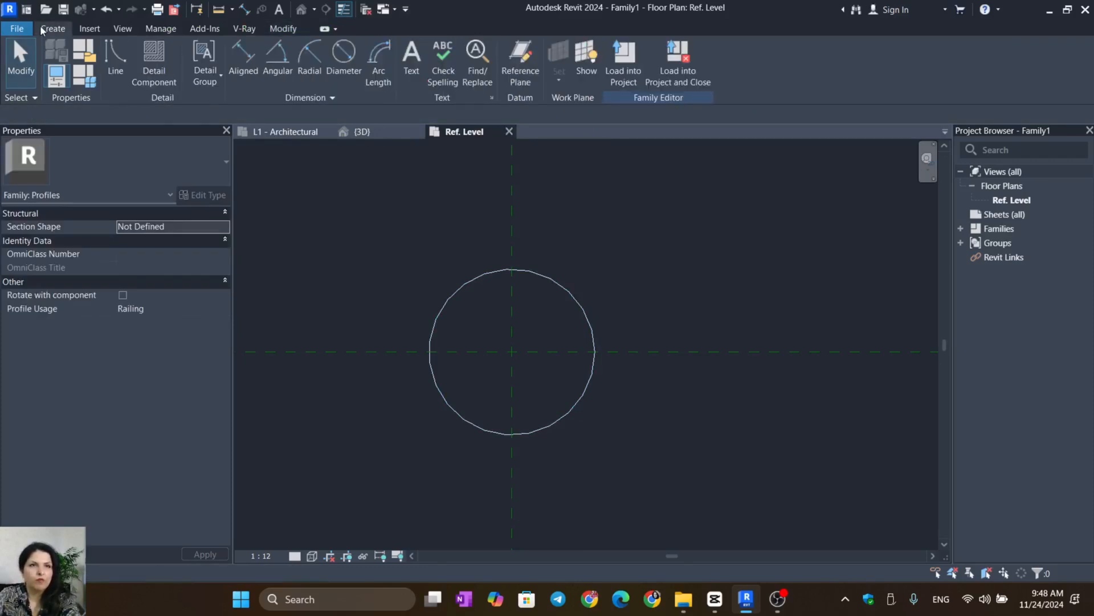
click(342, 57)
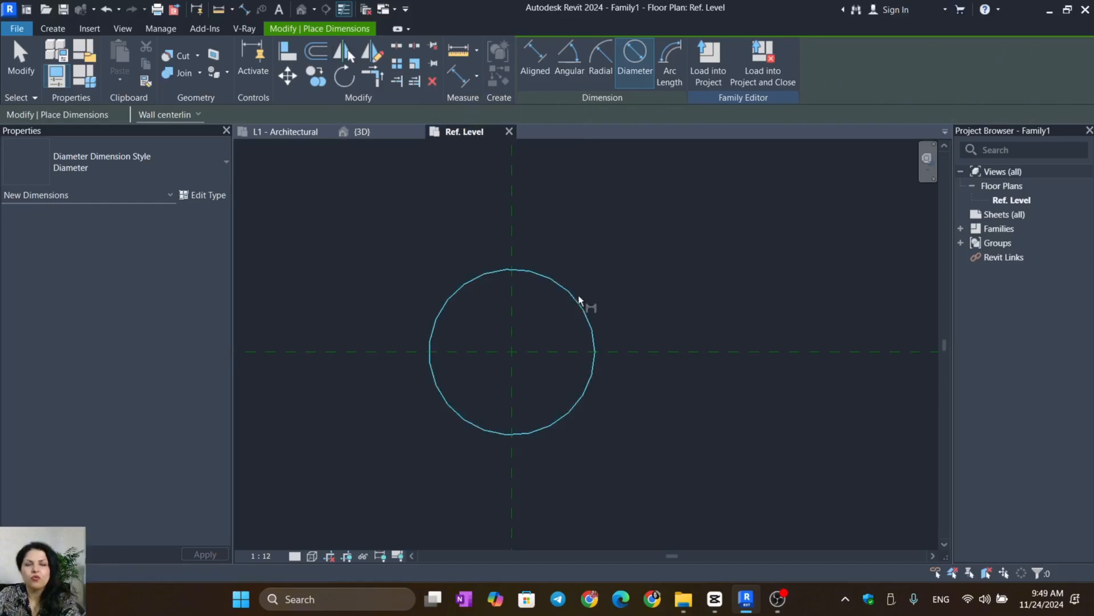
click(593, 338)
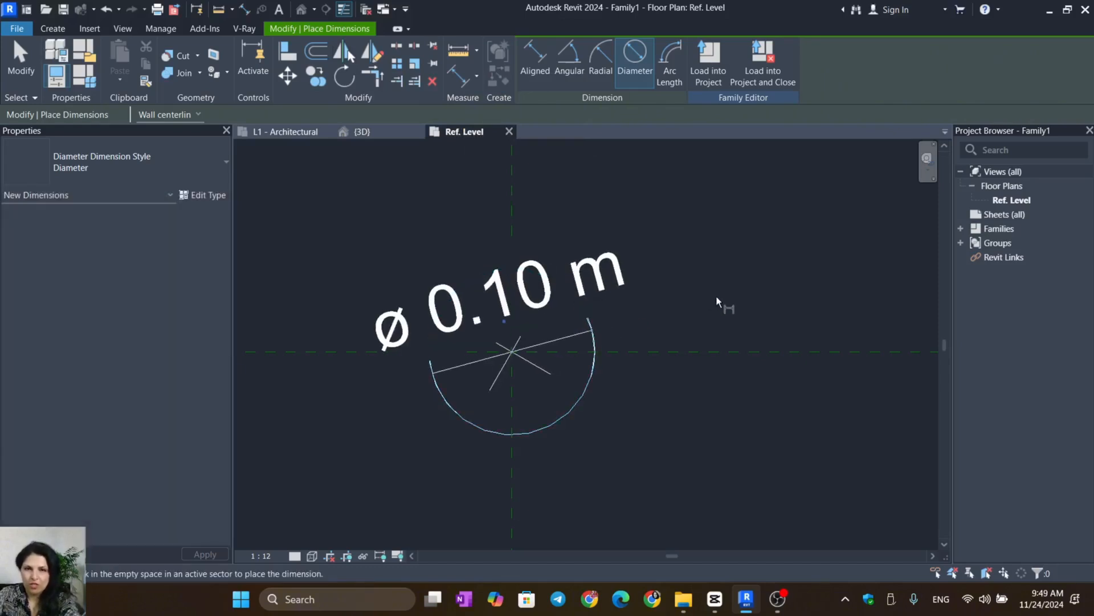
click(504, 261)
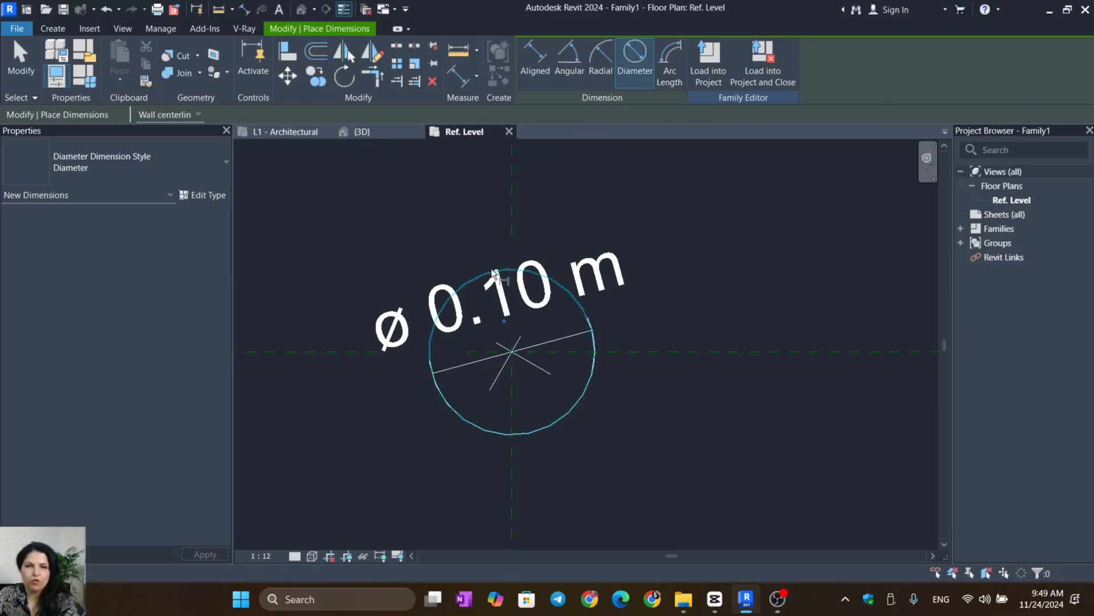
key(Escape)
key(Escape)
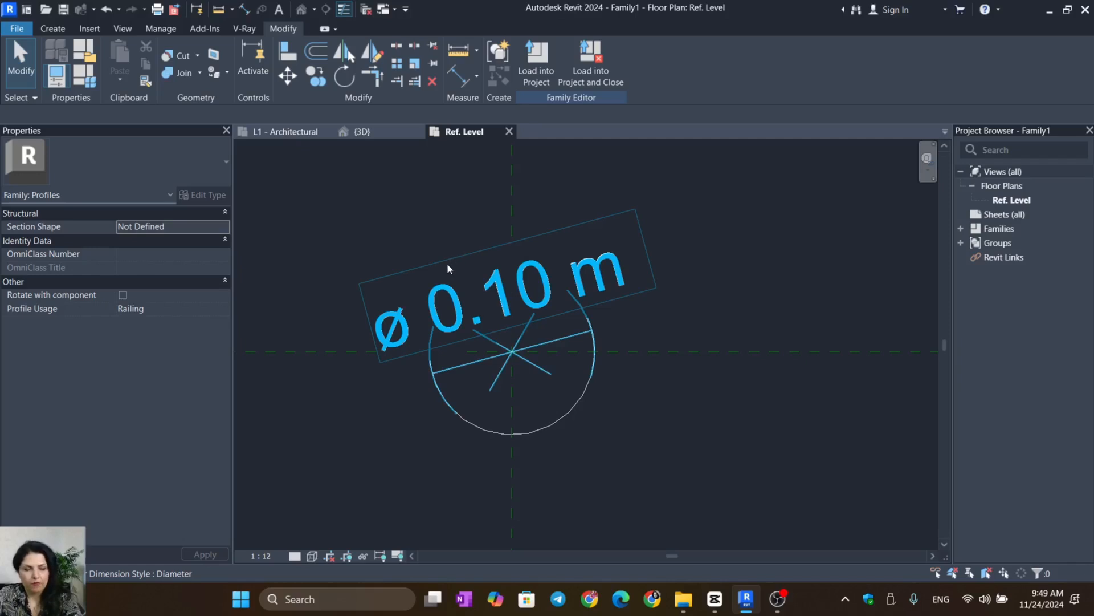
- Set the Ref. Level view scale to 1:2 to shrink the dimension text
click(253, 556)
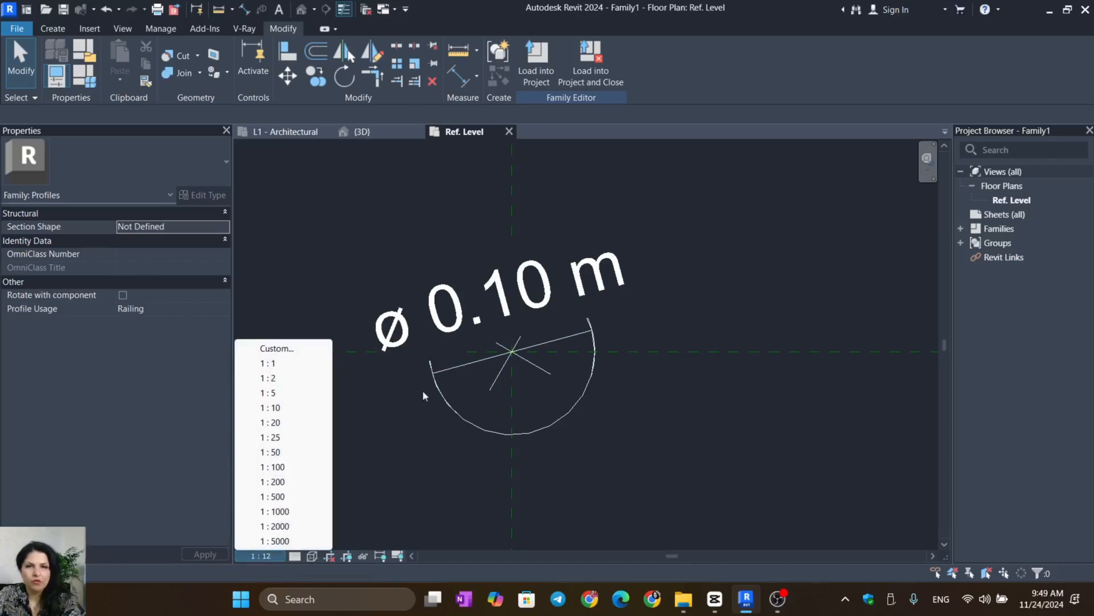
click(269, 378)
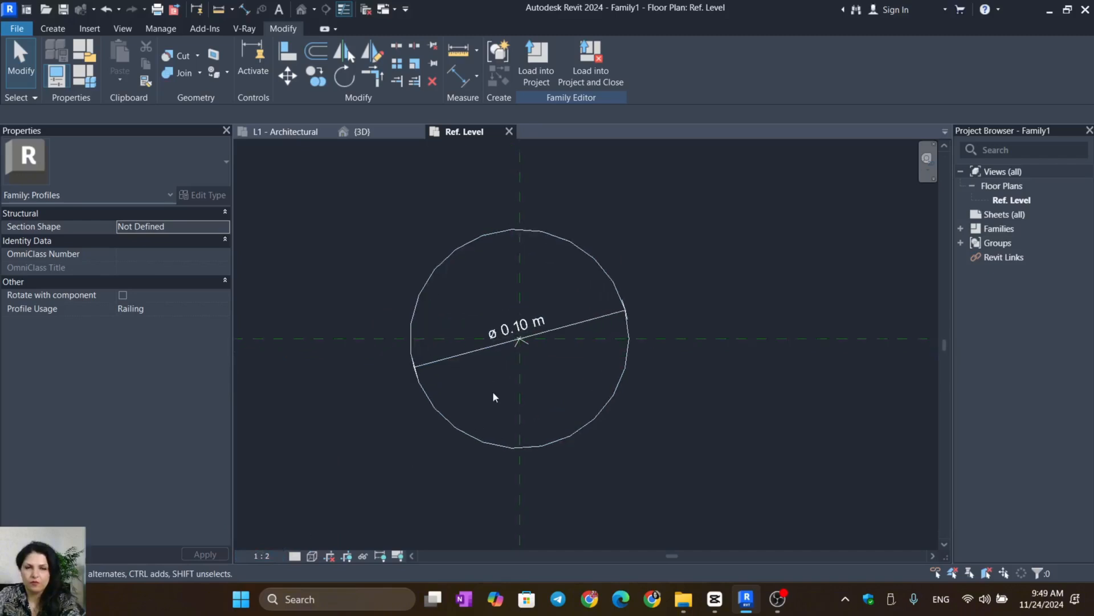
scroll(494, 391, up, 3)
scroll(494, 373, down, 1)
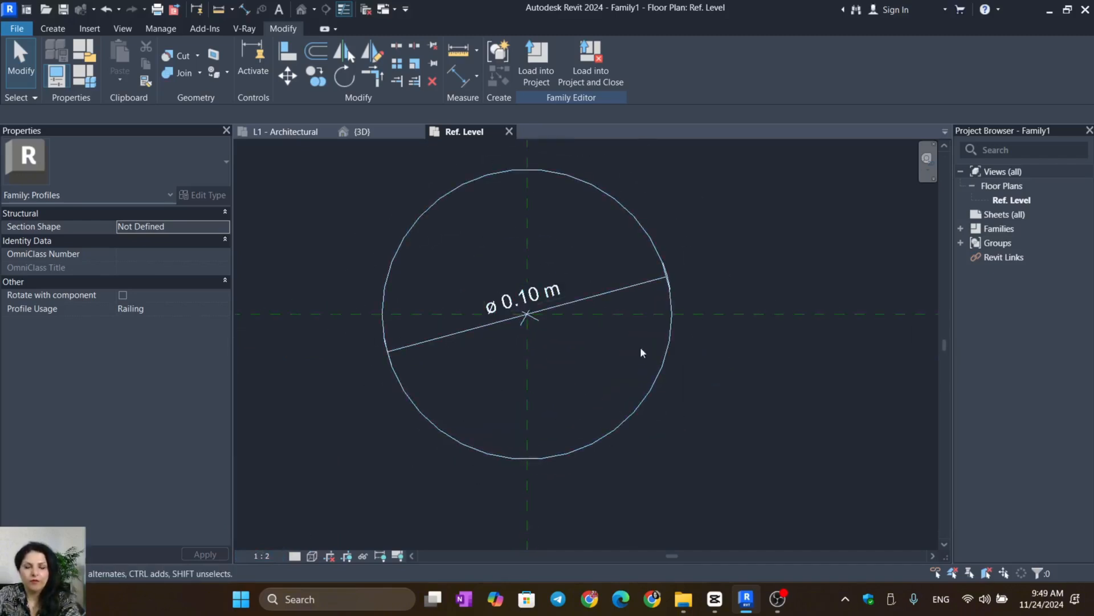
- Label the circle's diameter dimension with a new family type parameter named diagonal, grouped under Dimensions
click(625, 288)
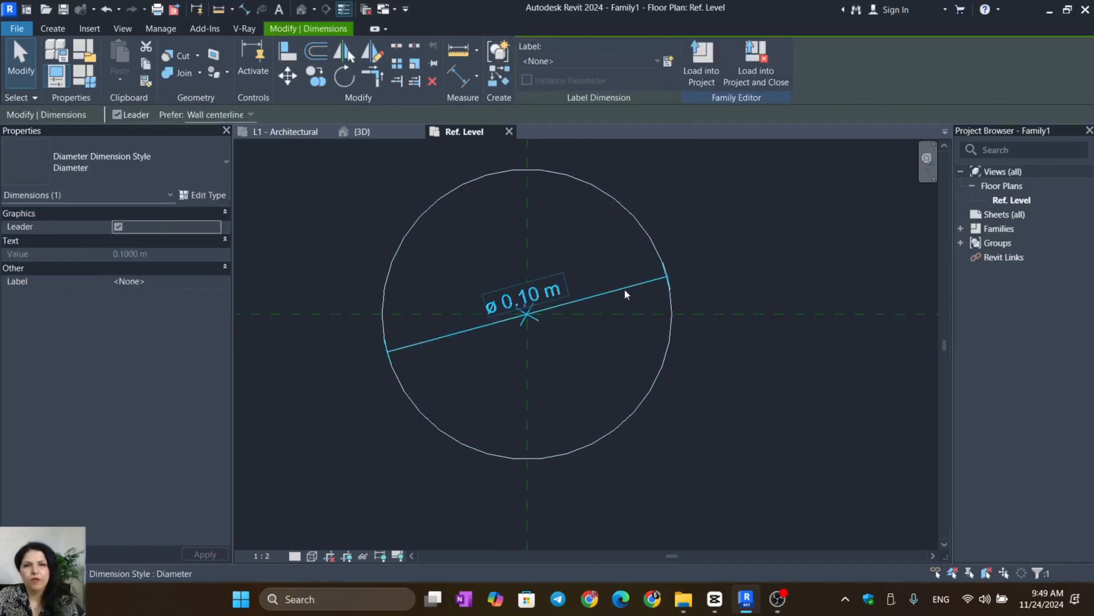
click(668, 61)
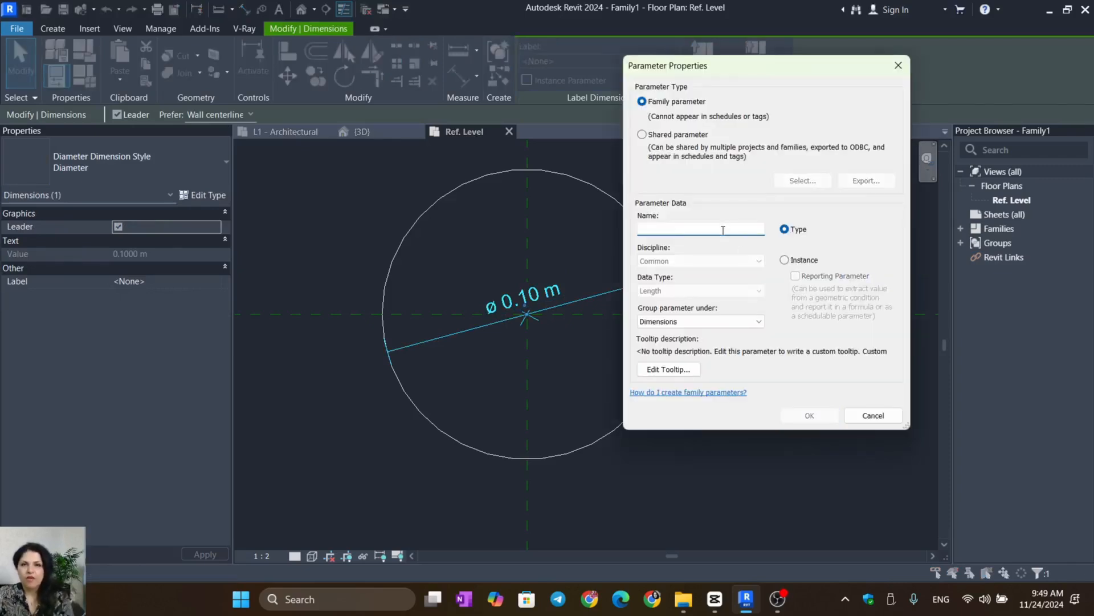
text(diagonal)
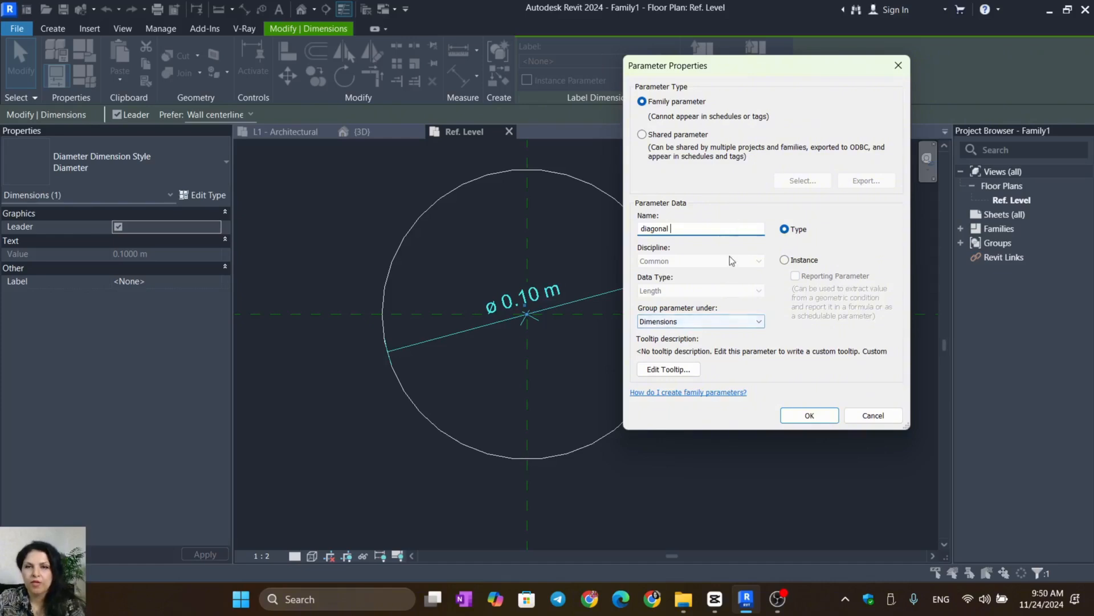
click(730, 321)
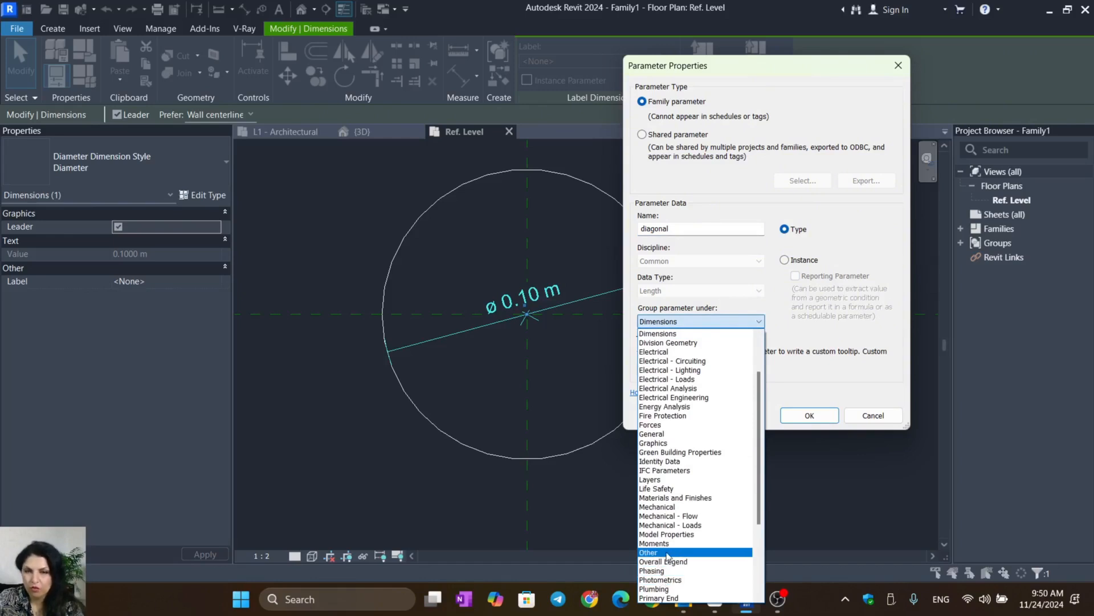
click(685, 327)
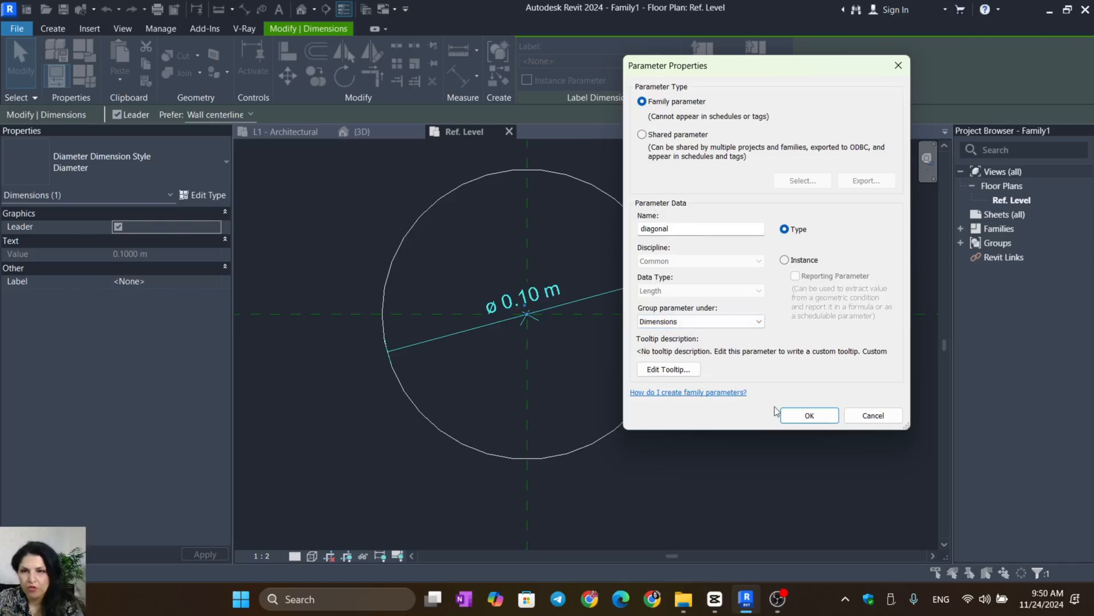
click(798, 415)
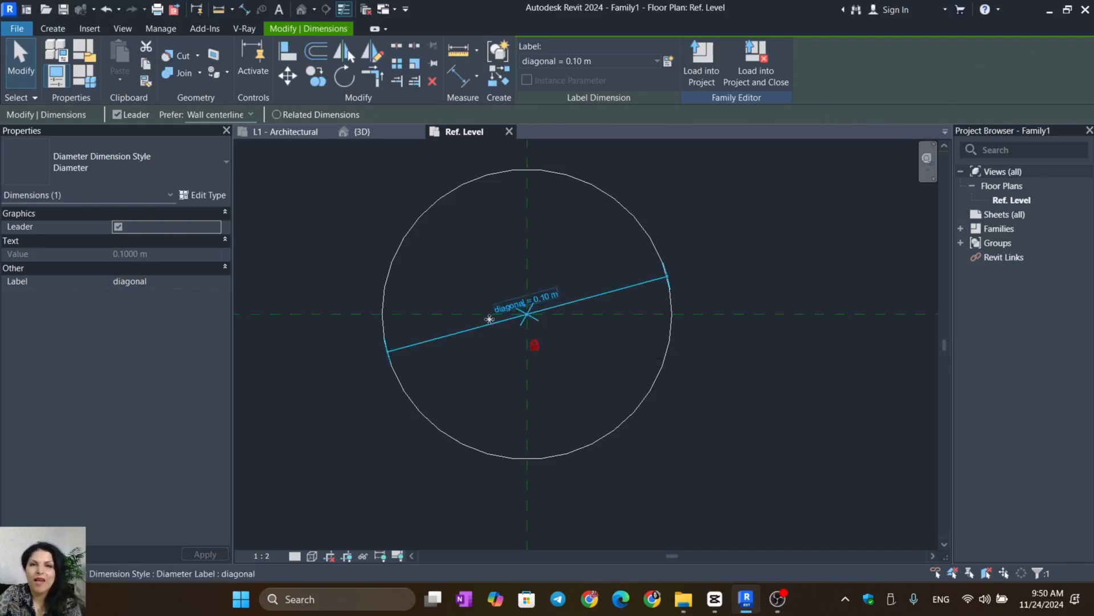
- Set the diagonal parameter to 0.05 m in the family types and apply it
click(81, 85)
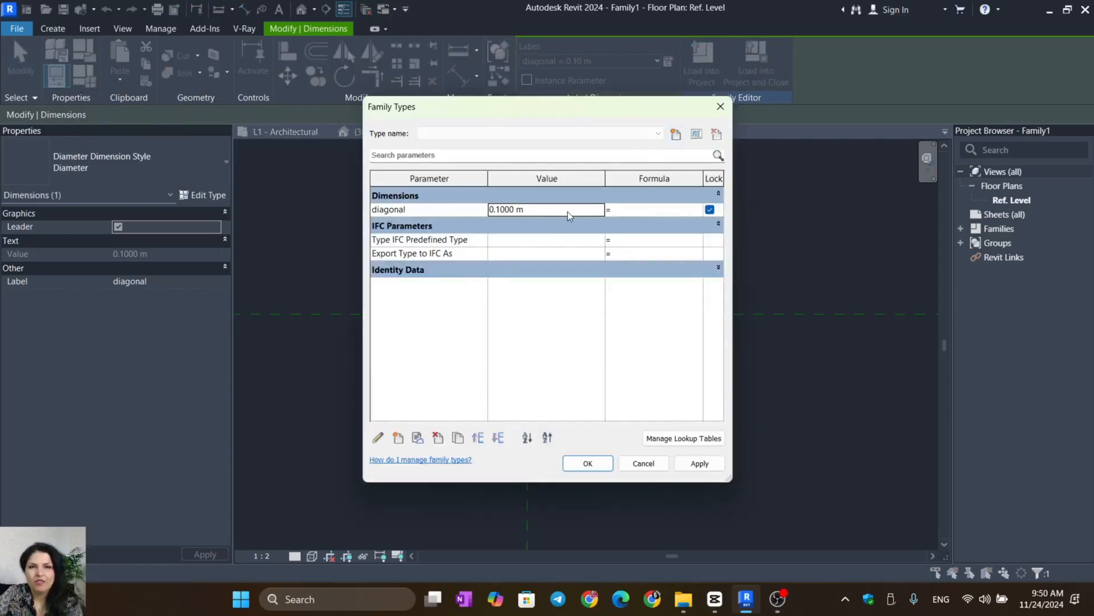
click(549, 208)
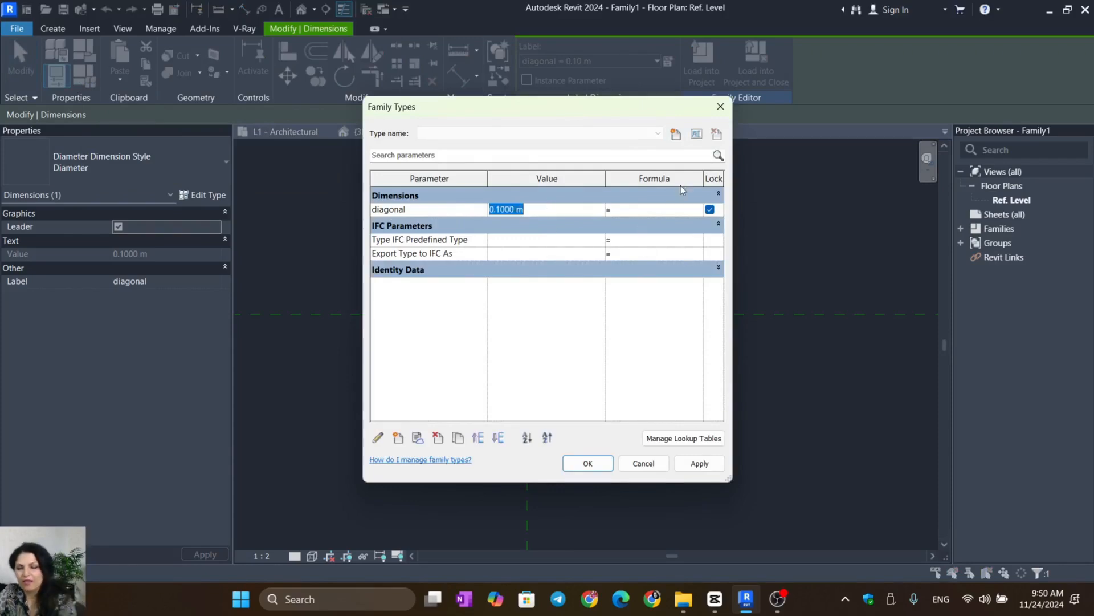
text(.05)
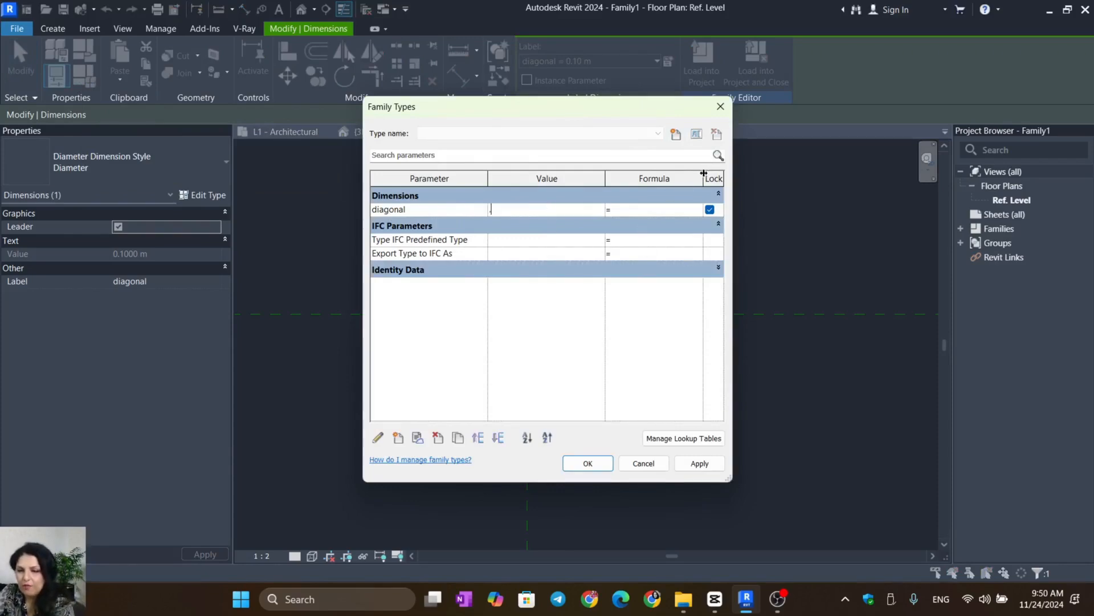
click(700, 463)
click(585, 462)
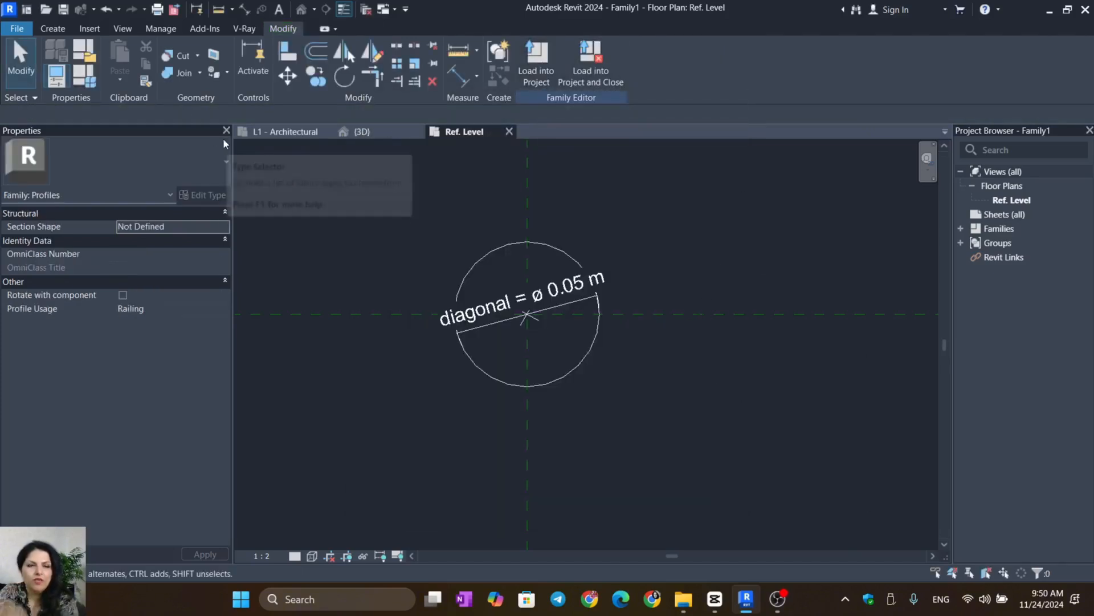
- Begin saving the profile family and set the maximum number of backups to 1 in the file save options
key(ctrl+s)
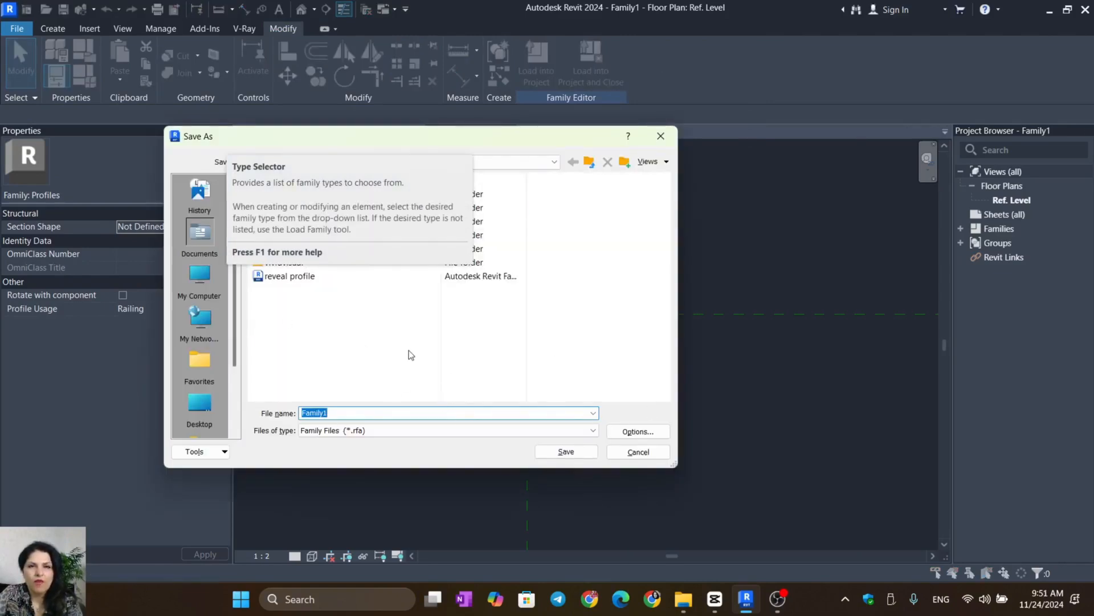
click(637, 432)
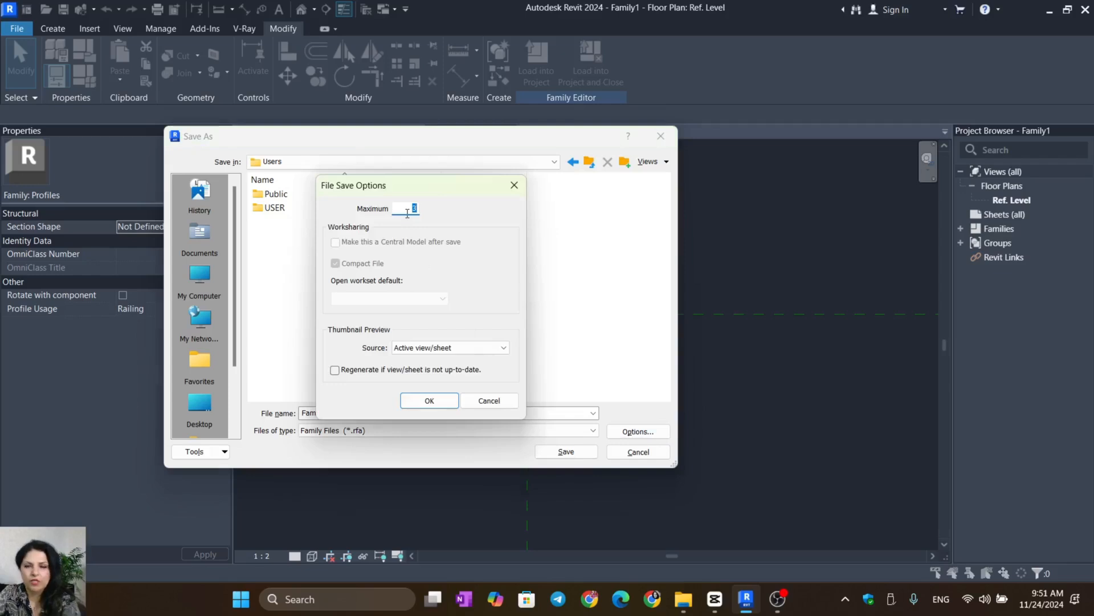
text(1)
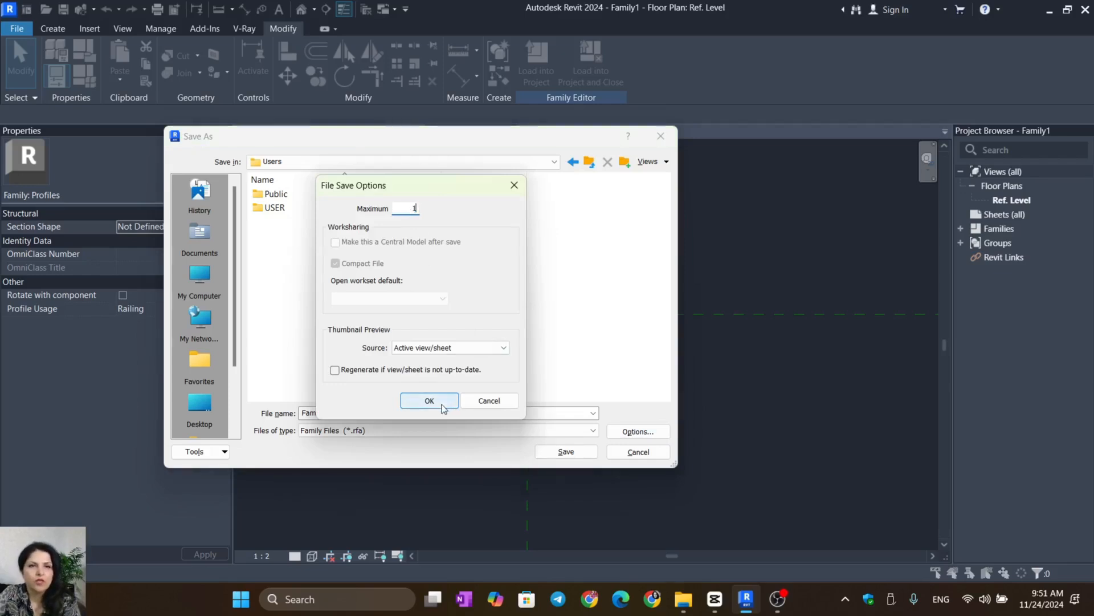
click(442, 404)
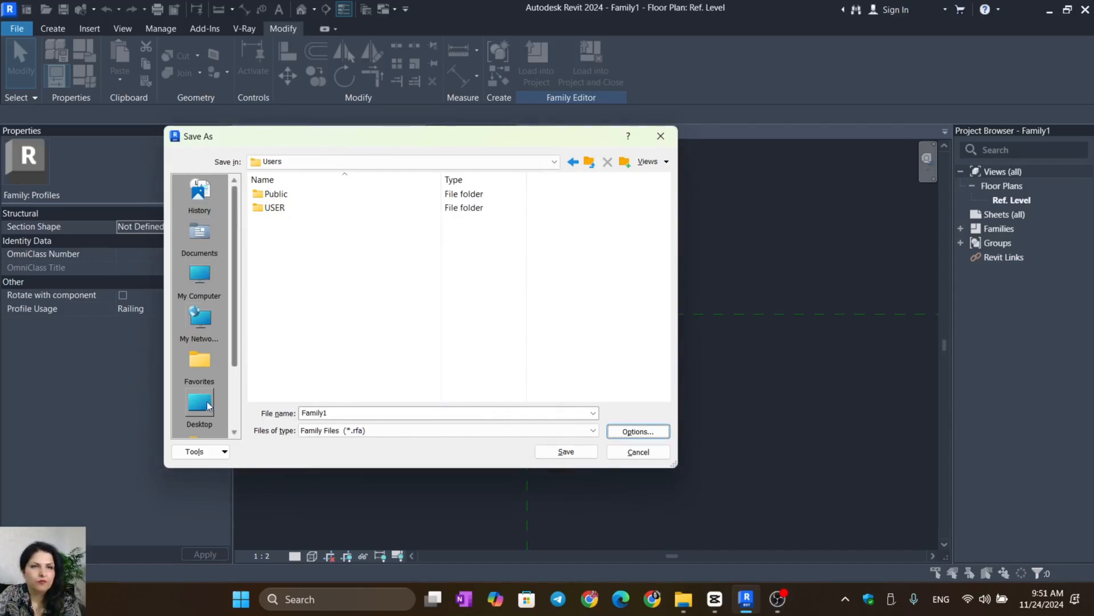
- Save the family as Family1 in the session folder, found under revit file > youtube channel
click(554, 162)
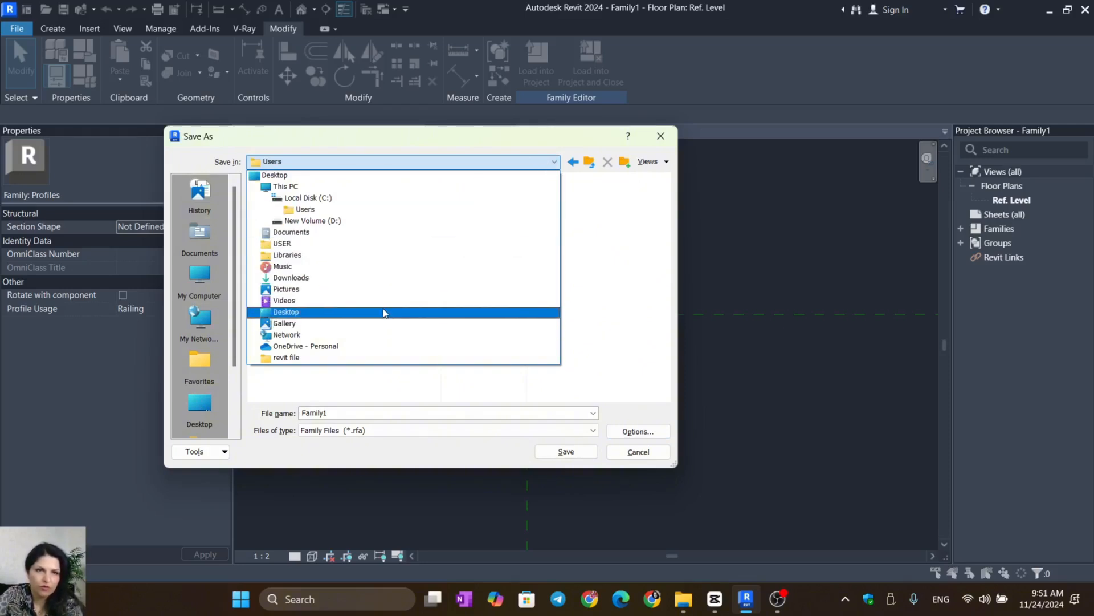
click(321, 357)
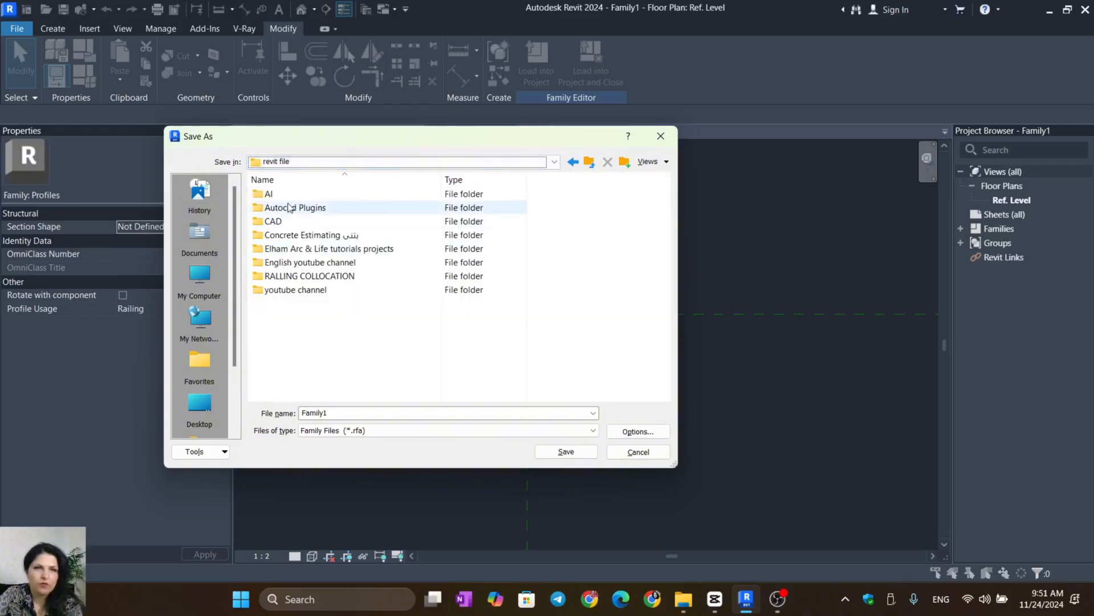
double_click(279, 288)
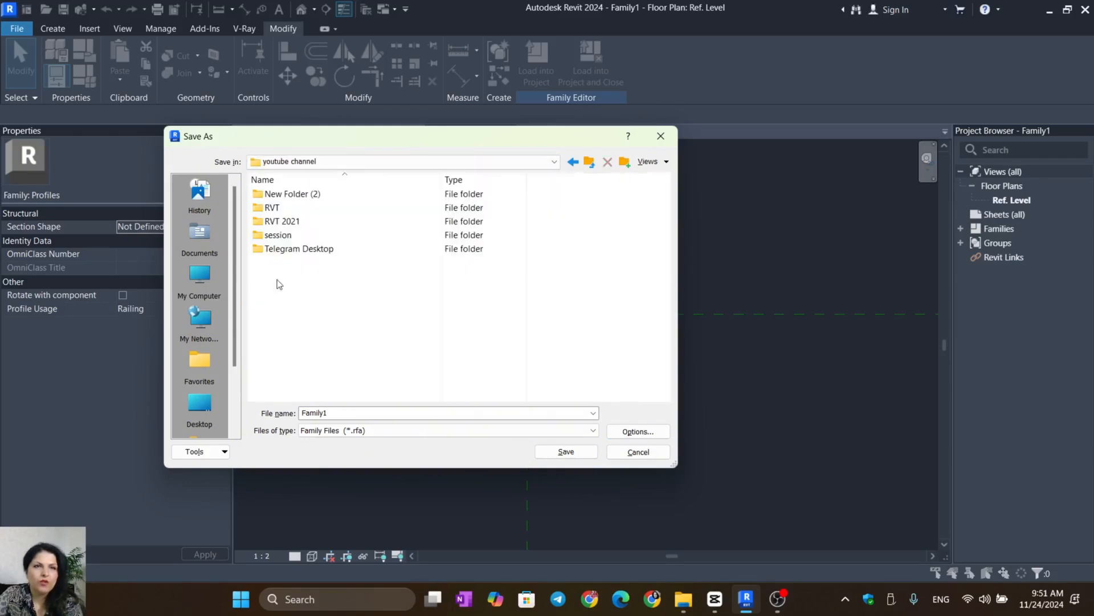
click(288, 236)
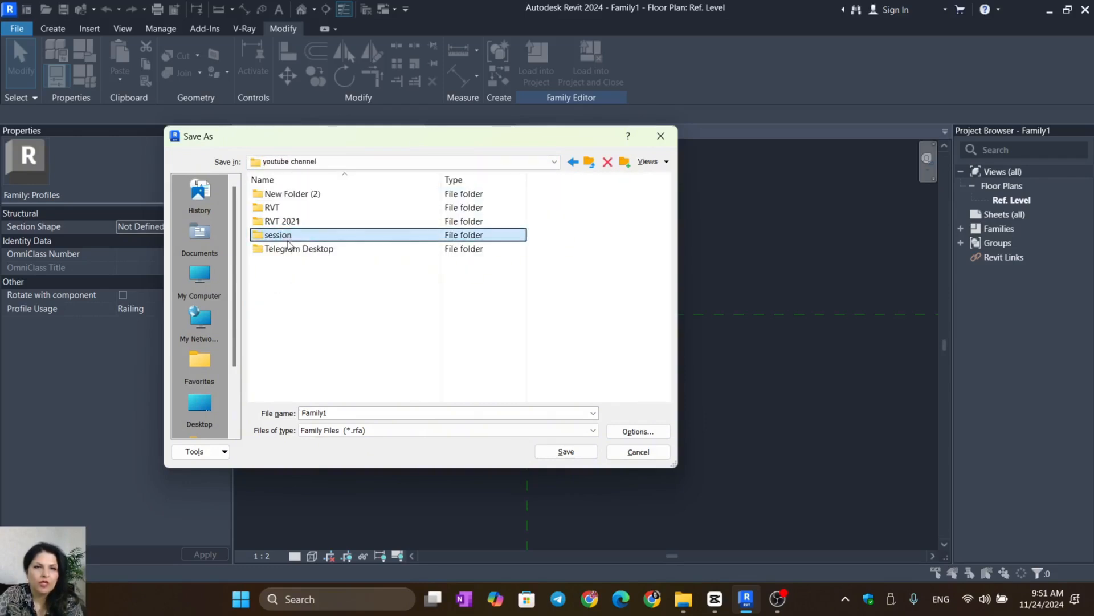
double_click(265, 239)
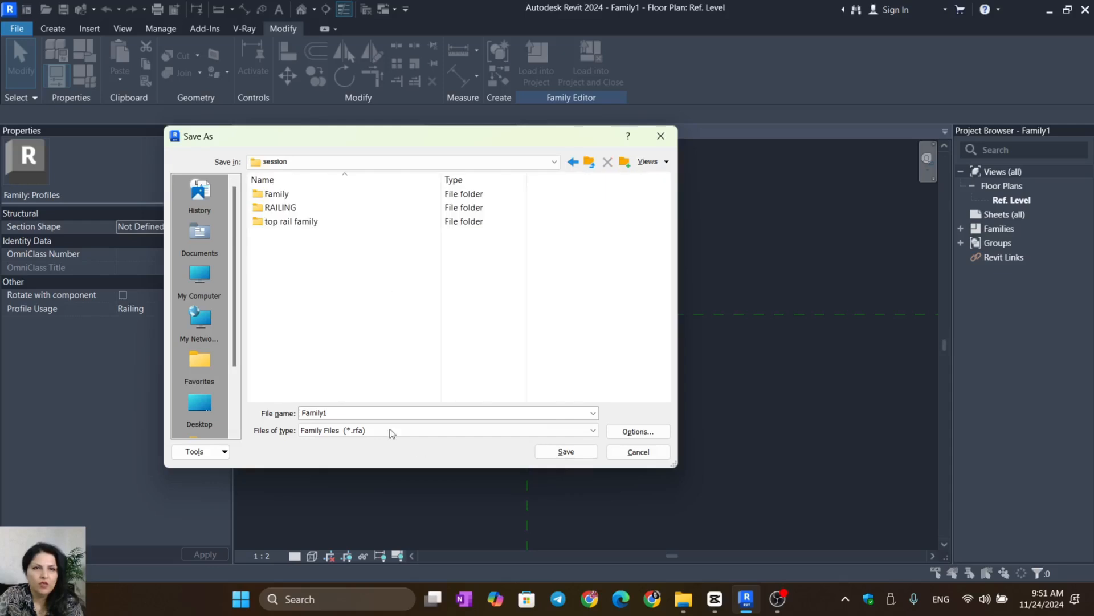
click(581, 454)
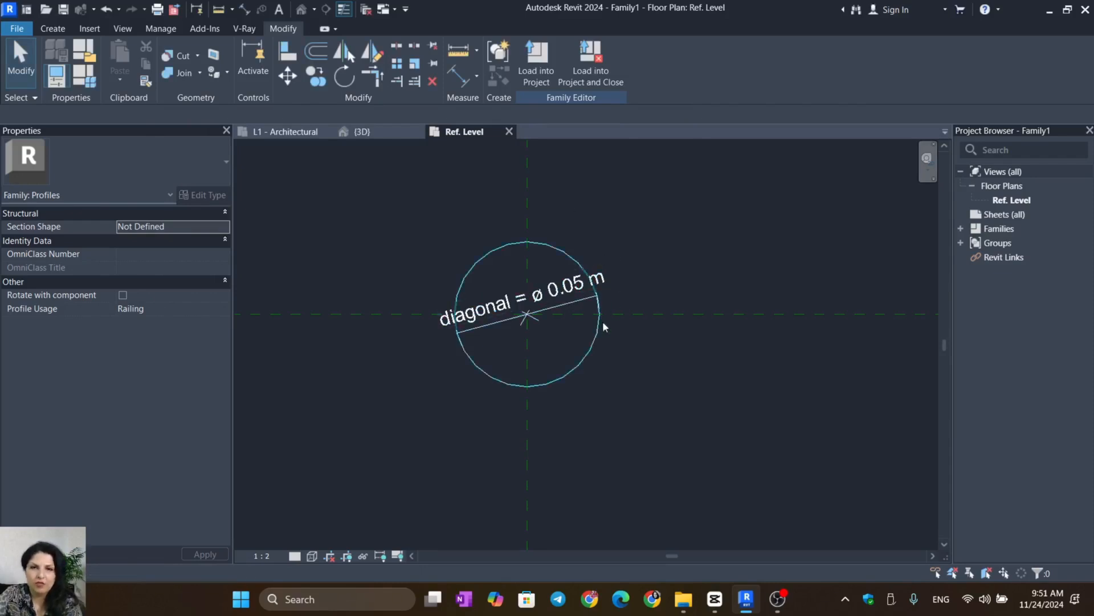
- Load the profile family into the project and set the 3D view to the Realistic visual style
click(538, 51)
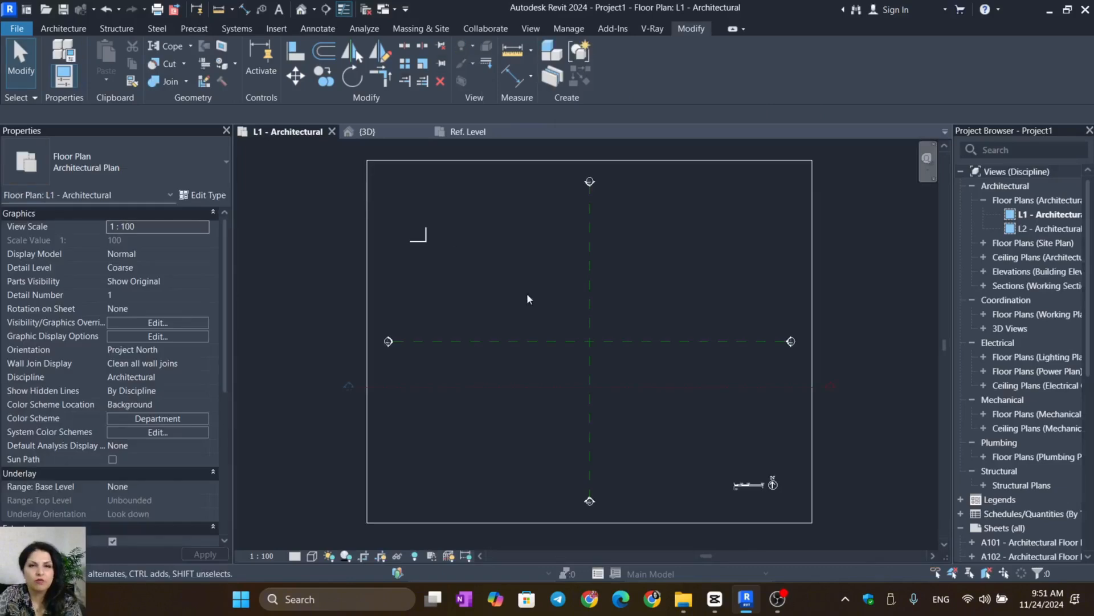
click(389, 130)
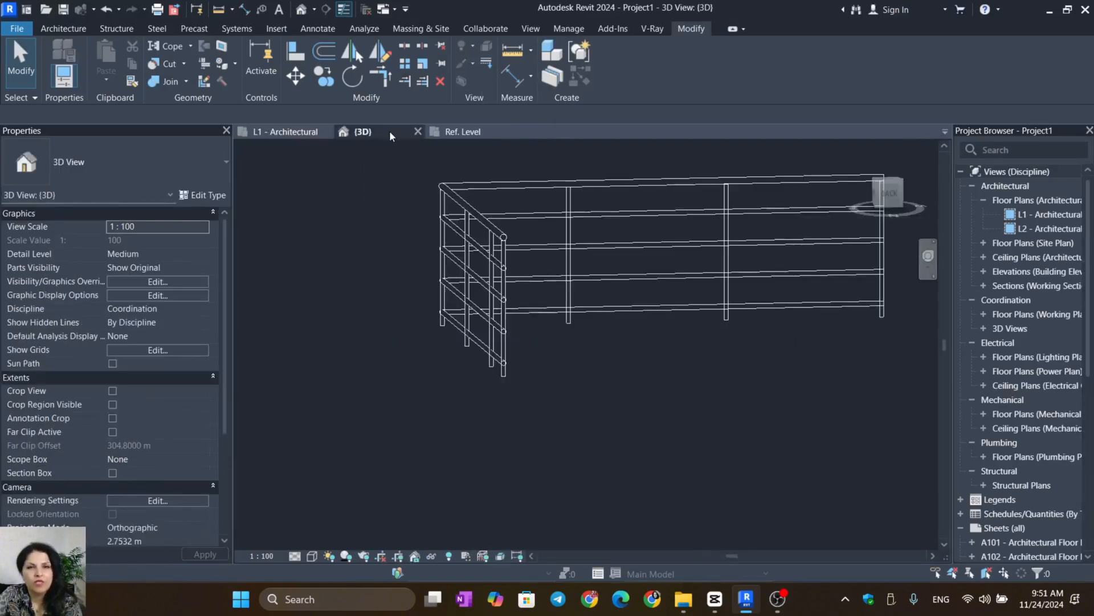
scroll(504, 262, up, 3)
scroll(477, 342, down, 3)
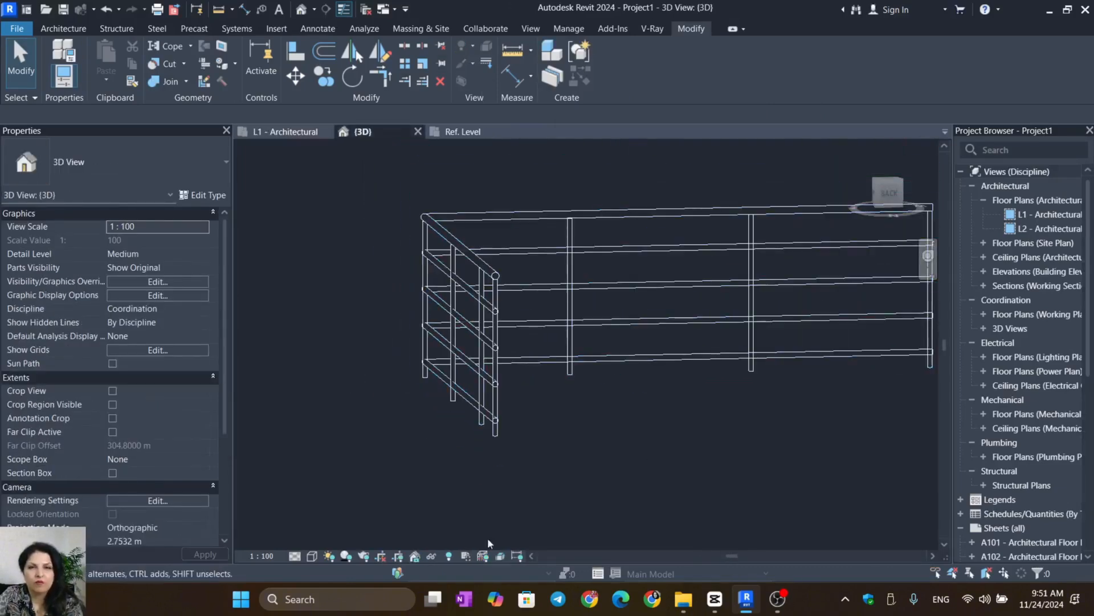
click(313, 556)
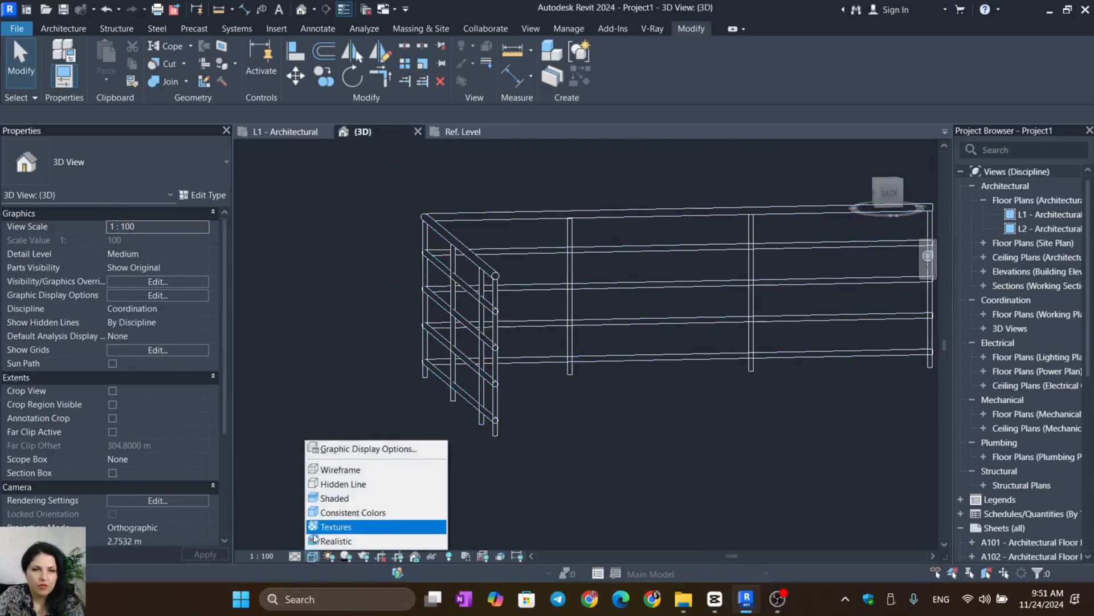
click(333, 541)
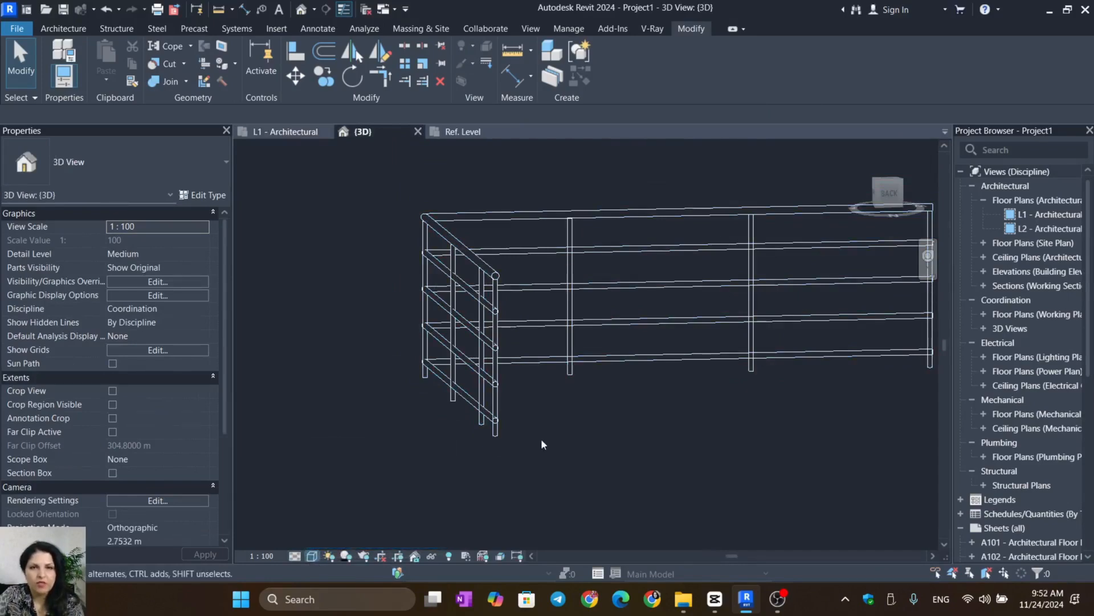
- Review the top rail settings in the type properties of the 900mm Pipe railing
click(487, 274)
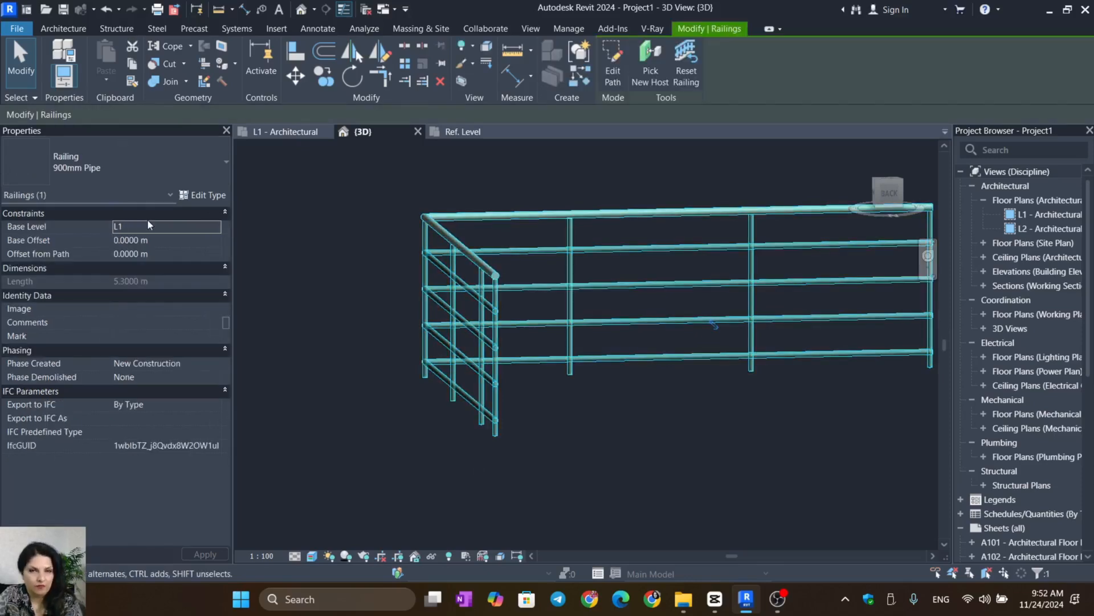
click(340, 399)
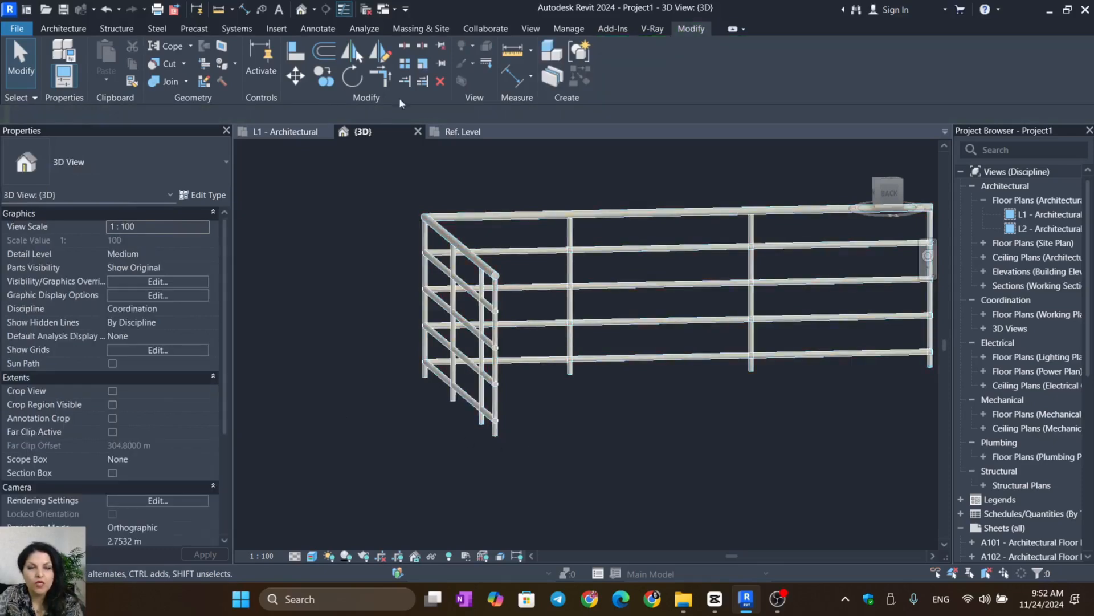
click(493, 319)
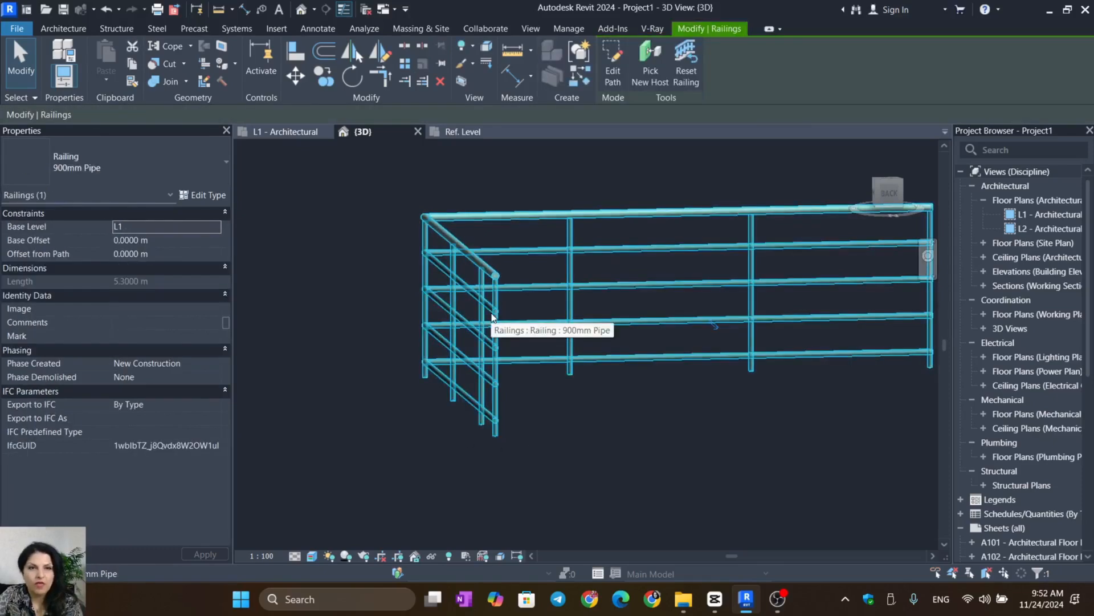
click(204, 195)
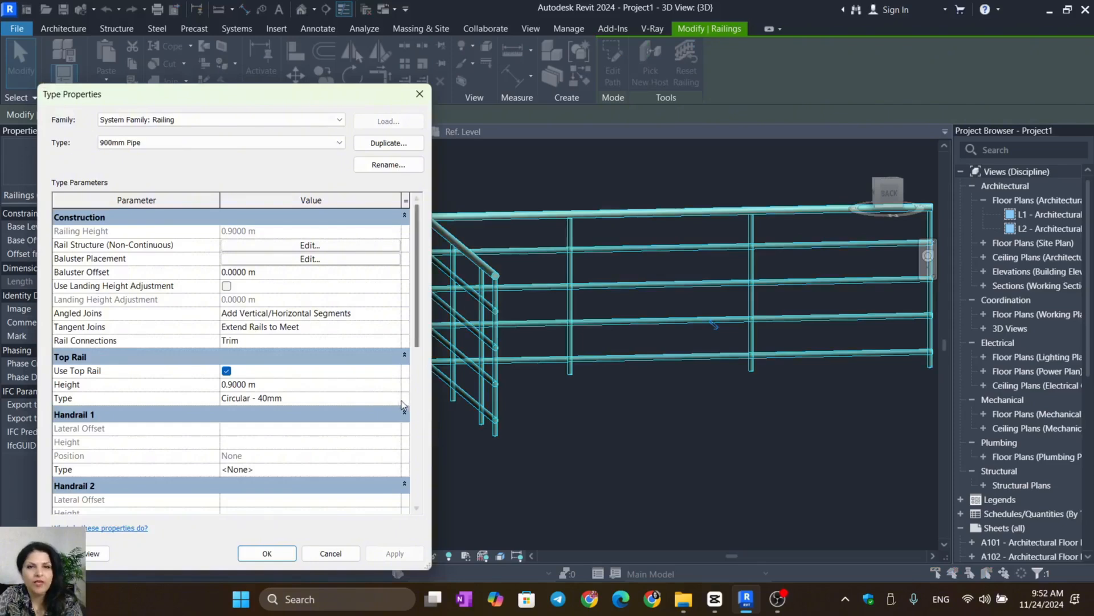
click(419, 93)
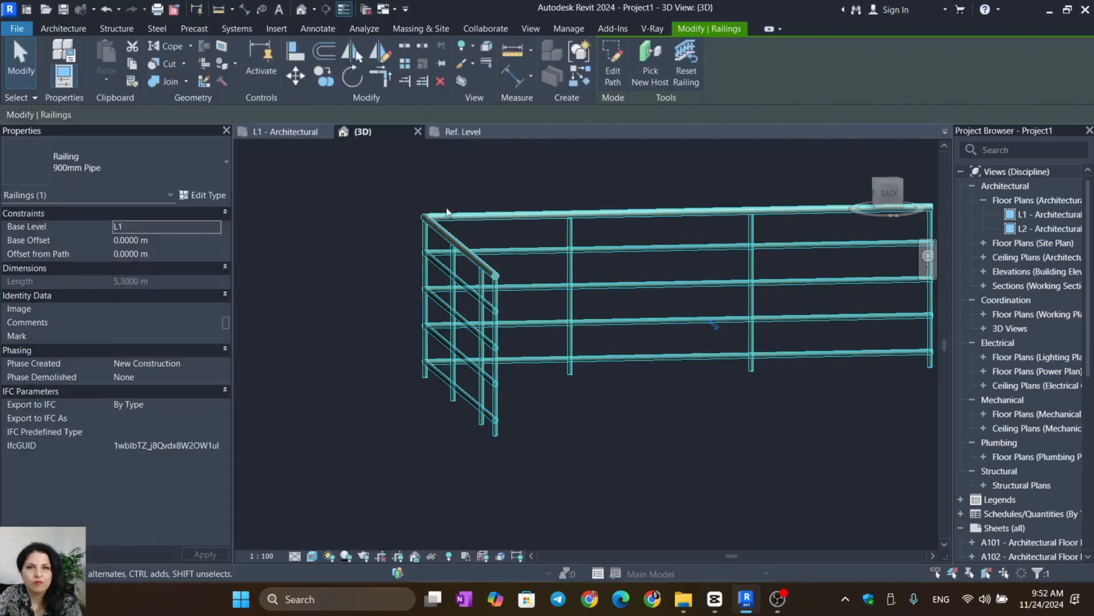
click(558, 317)
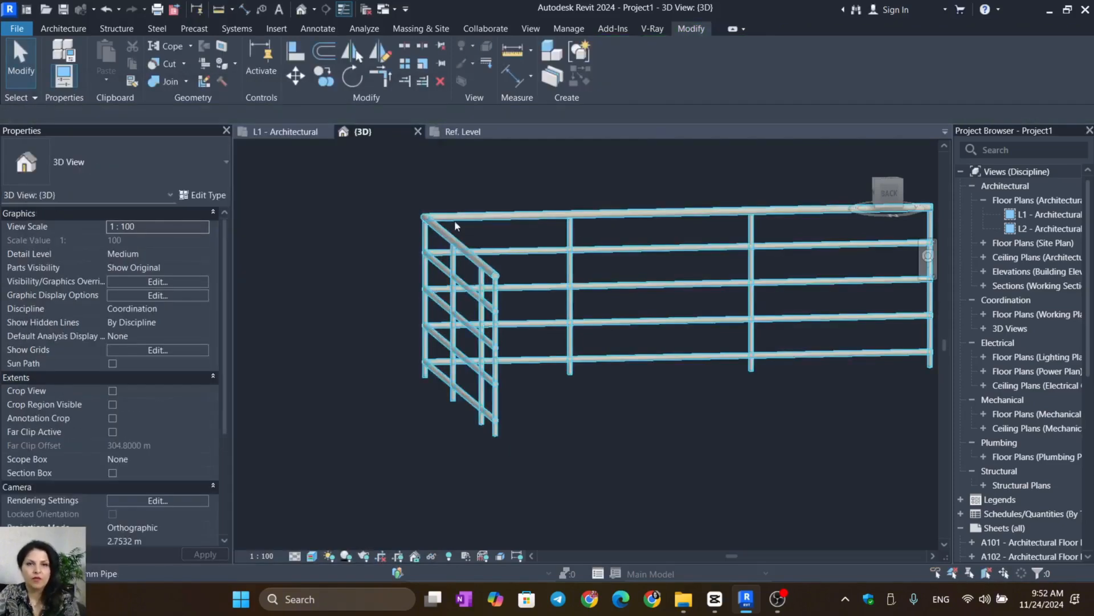
- Select only the railing's top rail and change its type's profile to Family1 : Family1
key(Tab)
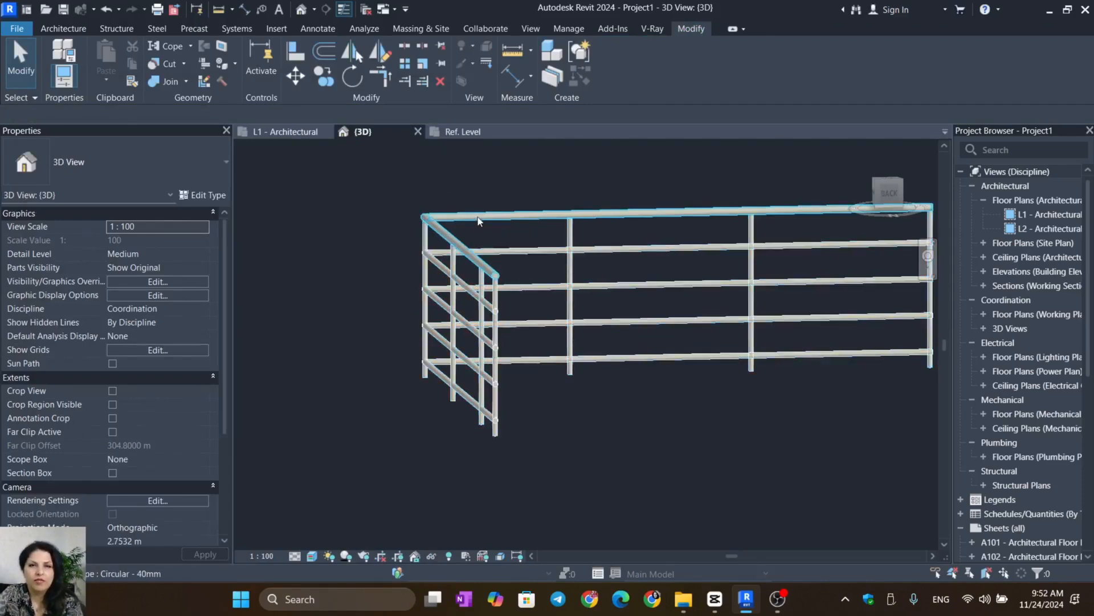
click(479, 217)
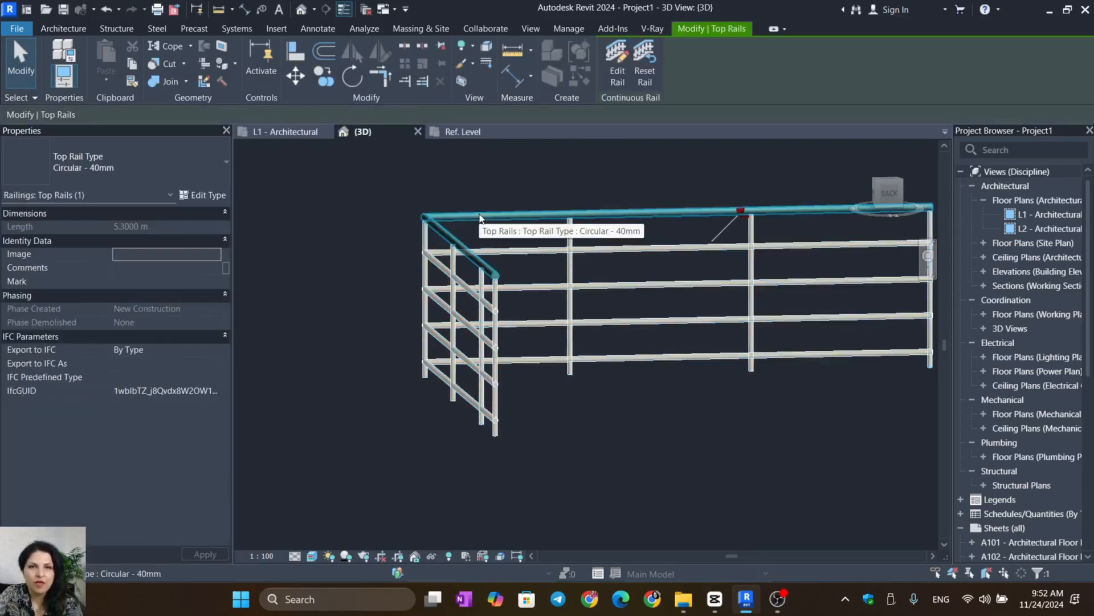
click(217, 197)
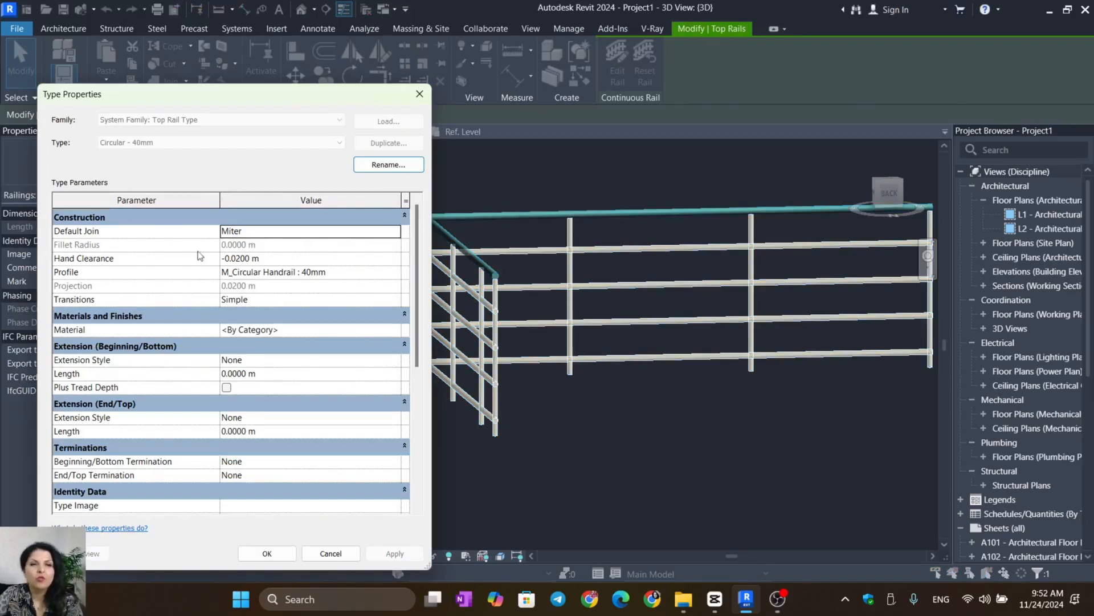
click(396, 272)
scroll(341, 299, down, 5)
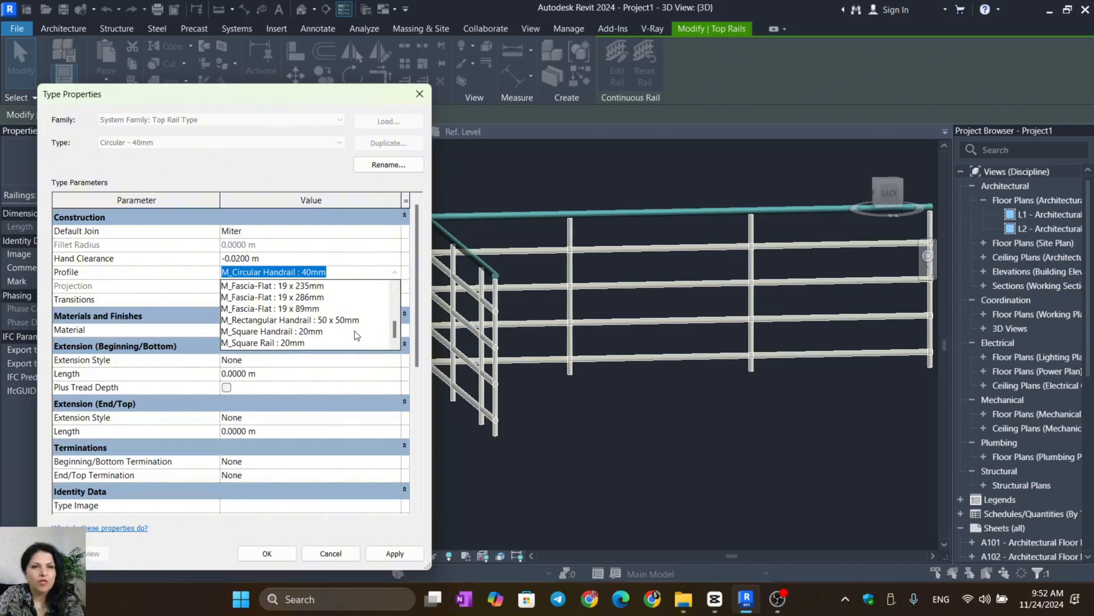
scroll(345, 316, up, 5)
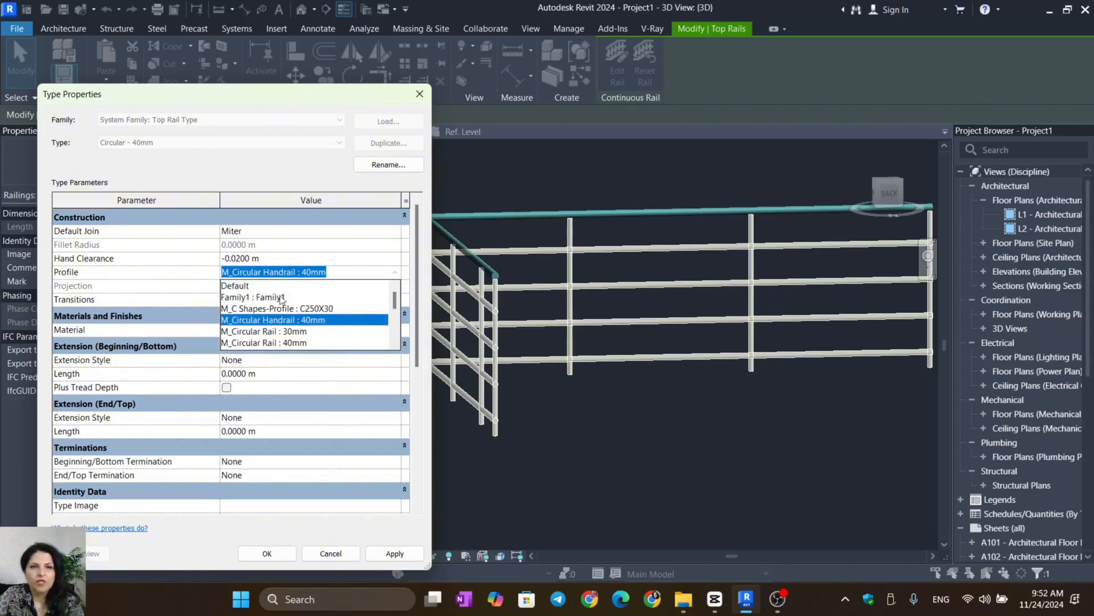
click(280, 298)
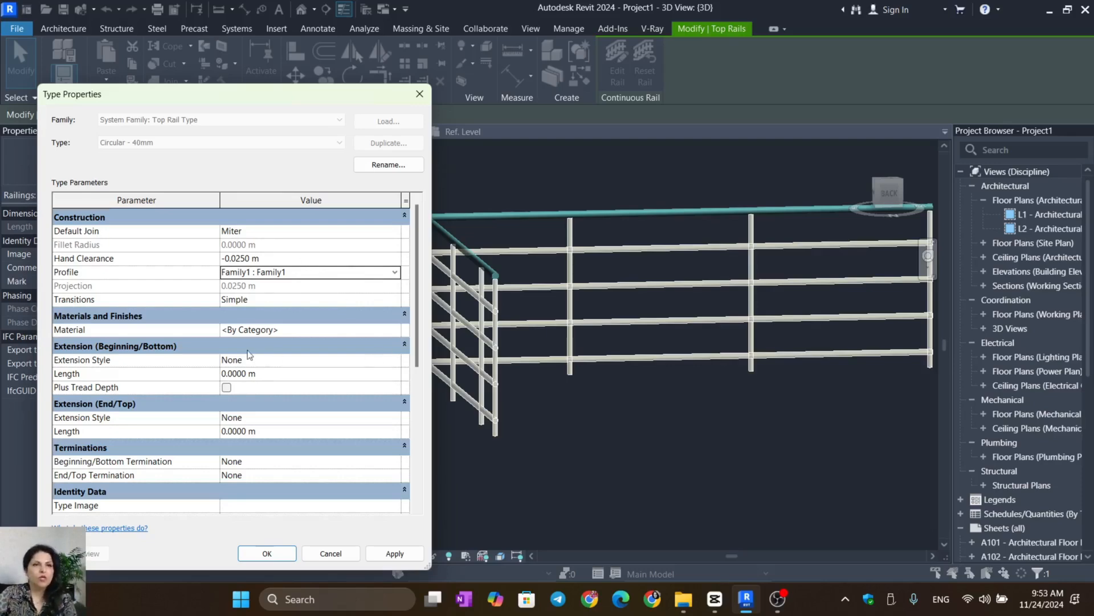
- Assign the Aluminum material to the top rail type and apply the type changes
click(395, 333)
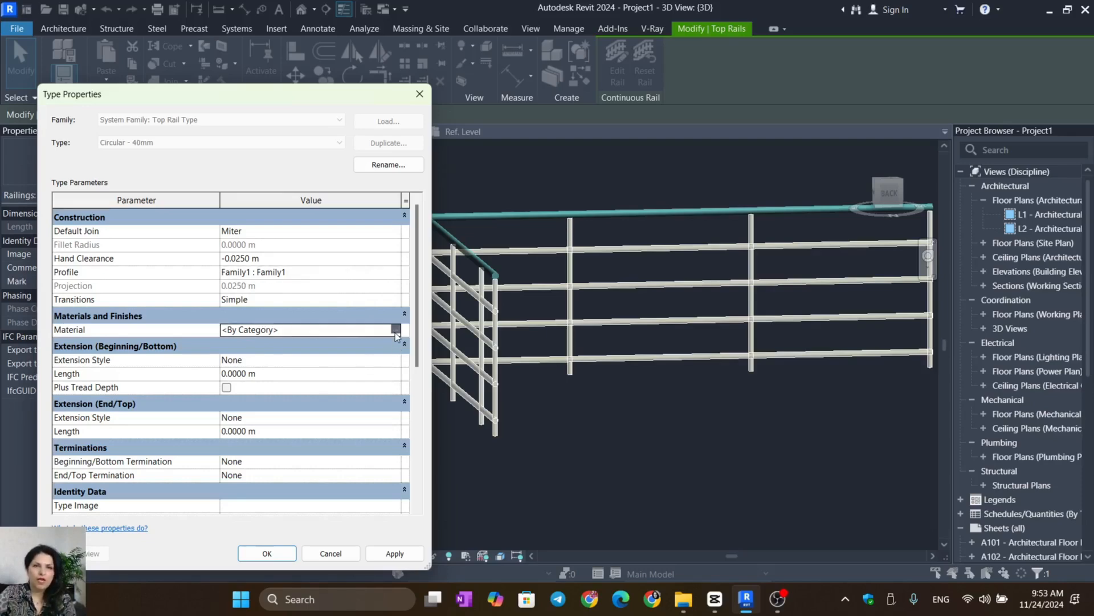
click(395, 331)
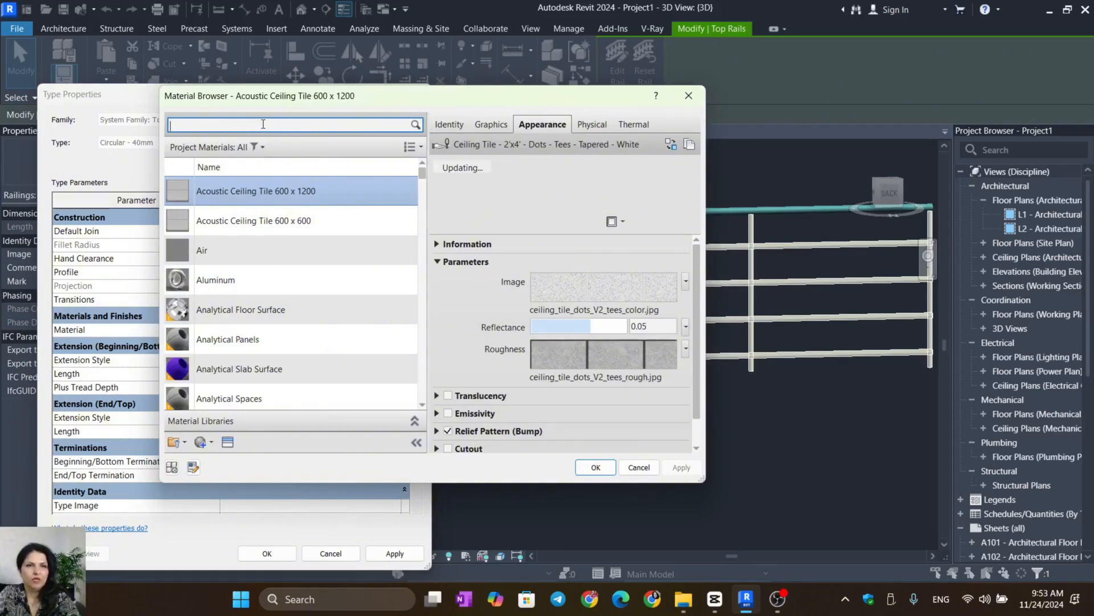
text(alu)
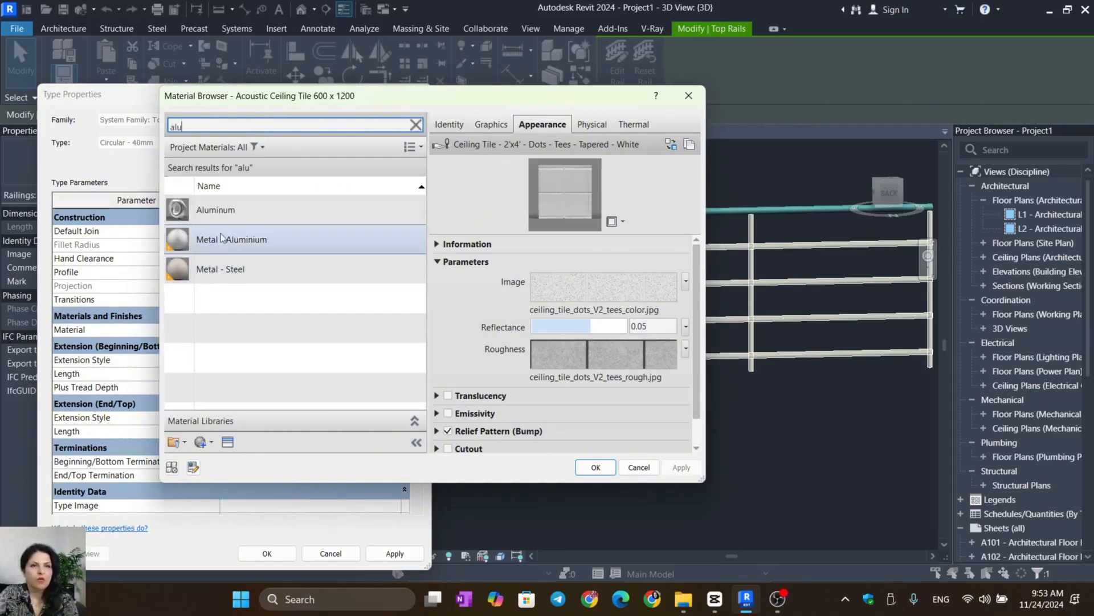
click(265, 206)
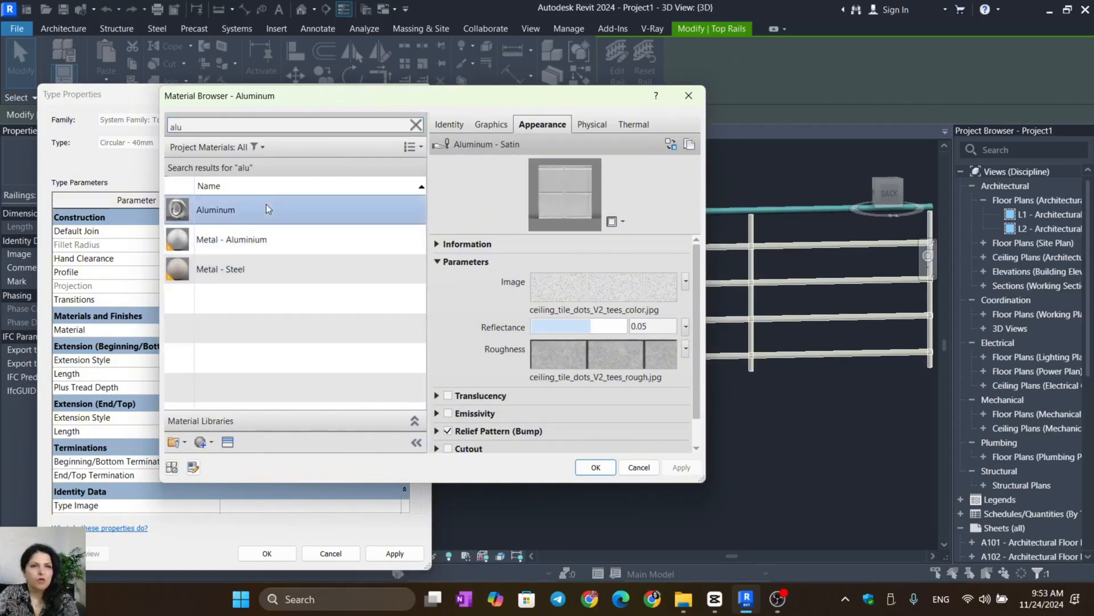
click(595, 467)
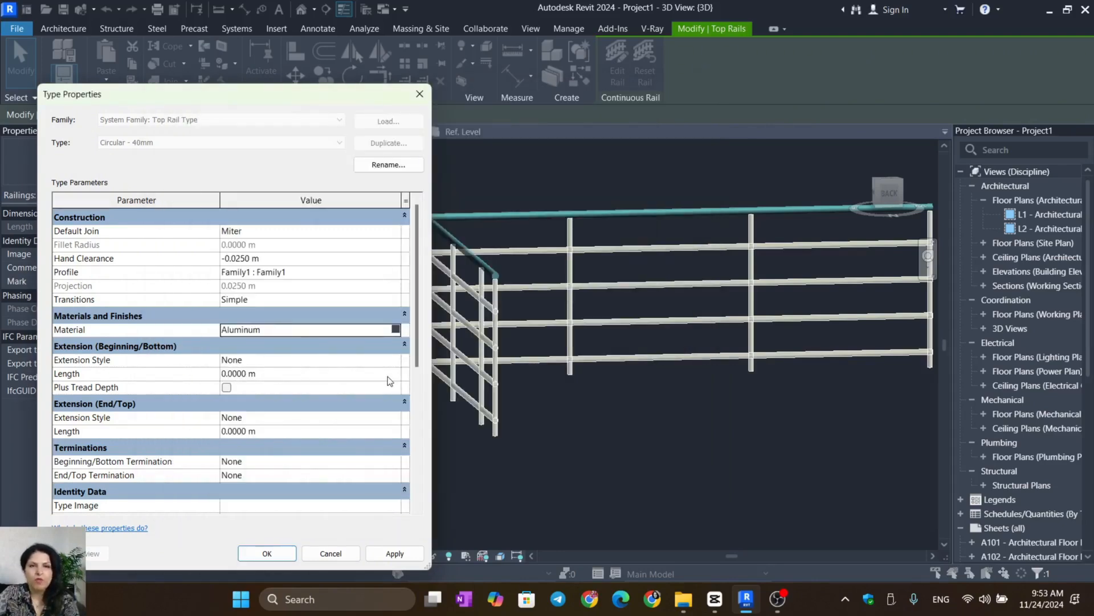
click(409, 553)
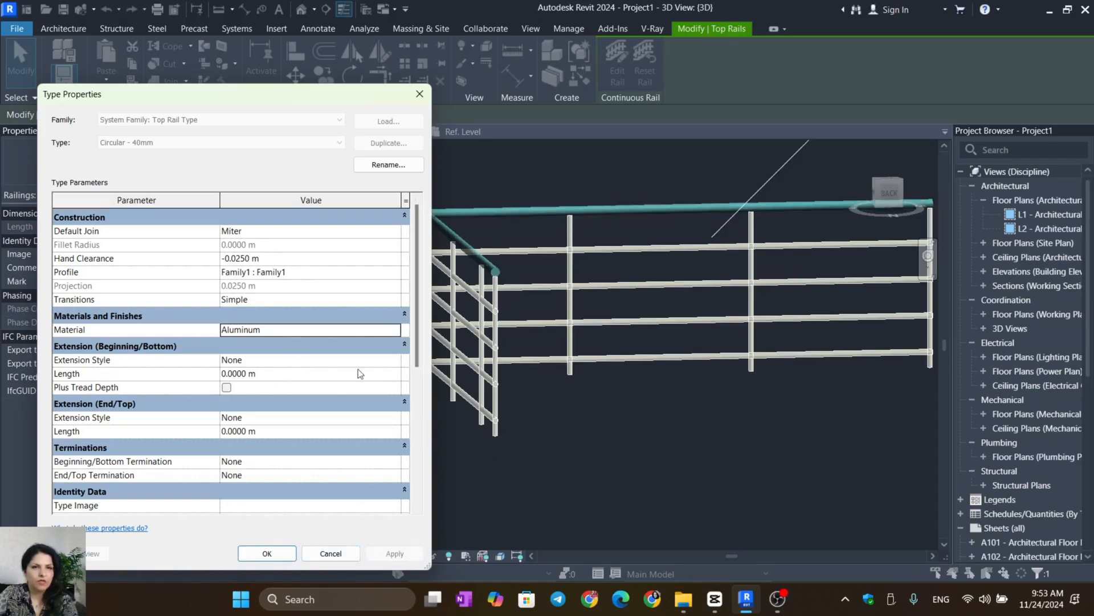
- Set the extension style at the beginning/bottom of the top rail to Post
click(391, 359)
click(394, 360)
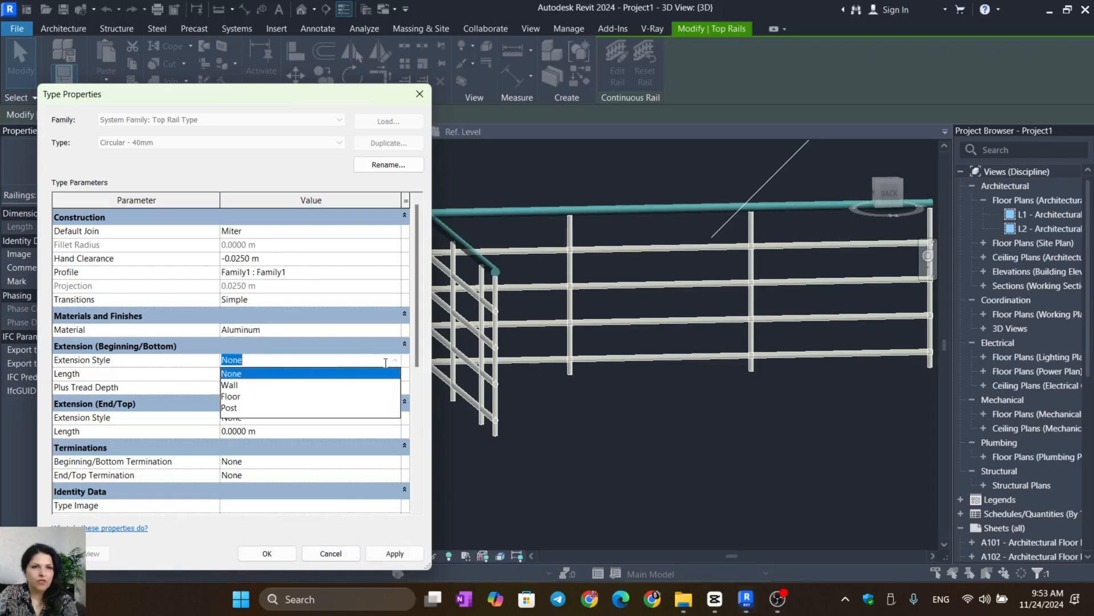
click(231, 408)
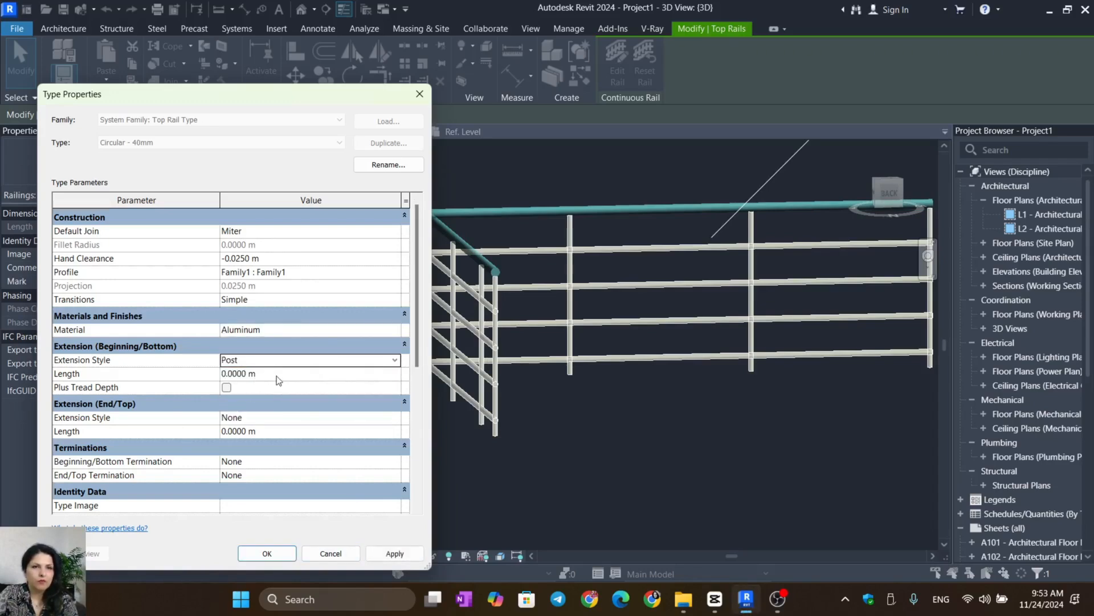
- Set the top rail's beginning/bottom extension length to 0.1 m, give the end/top extension Post style and 0.1 m length, and apply the changes
click(279, 376)
text(.0)
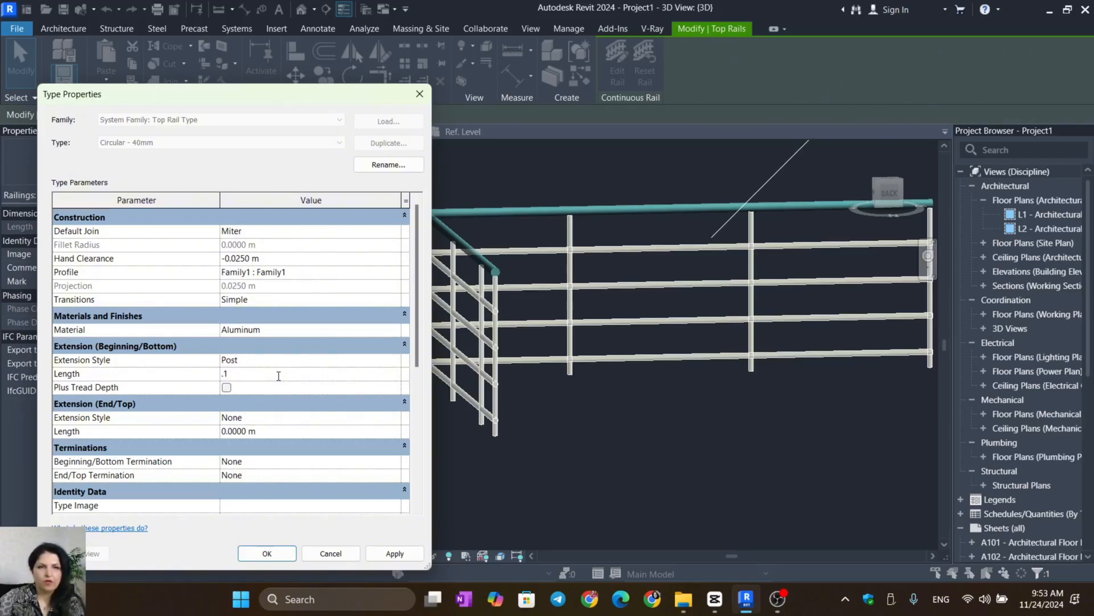
click(383, 422)
click(396, 420)
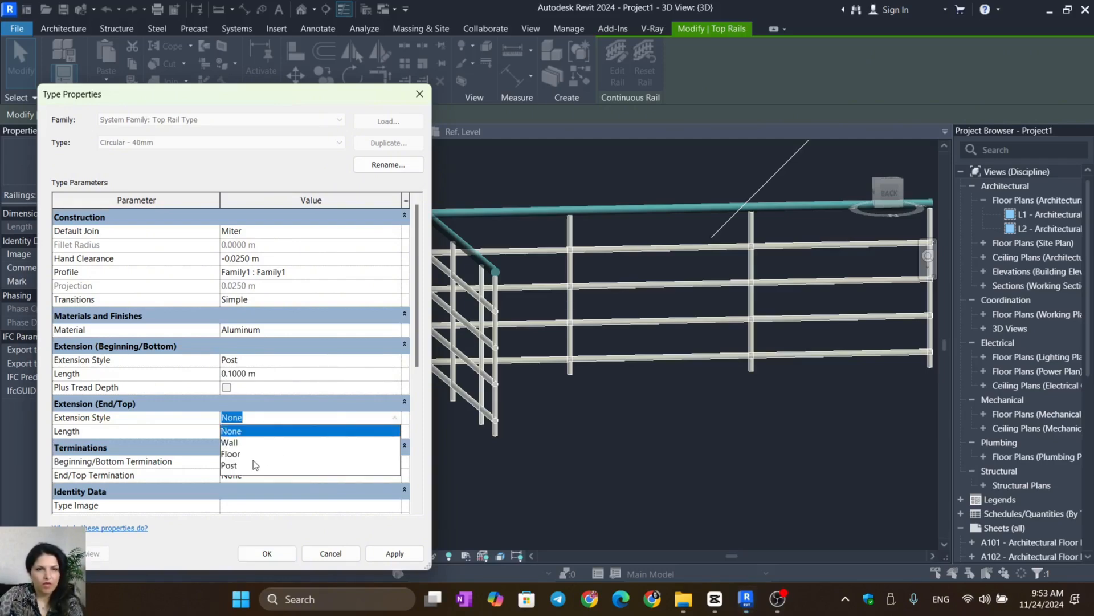
click(231, 466)
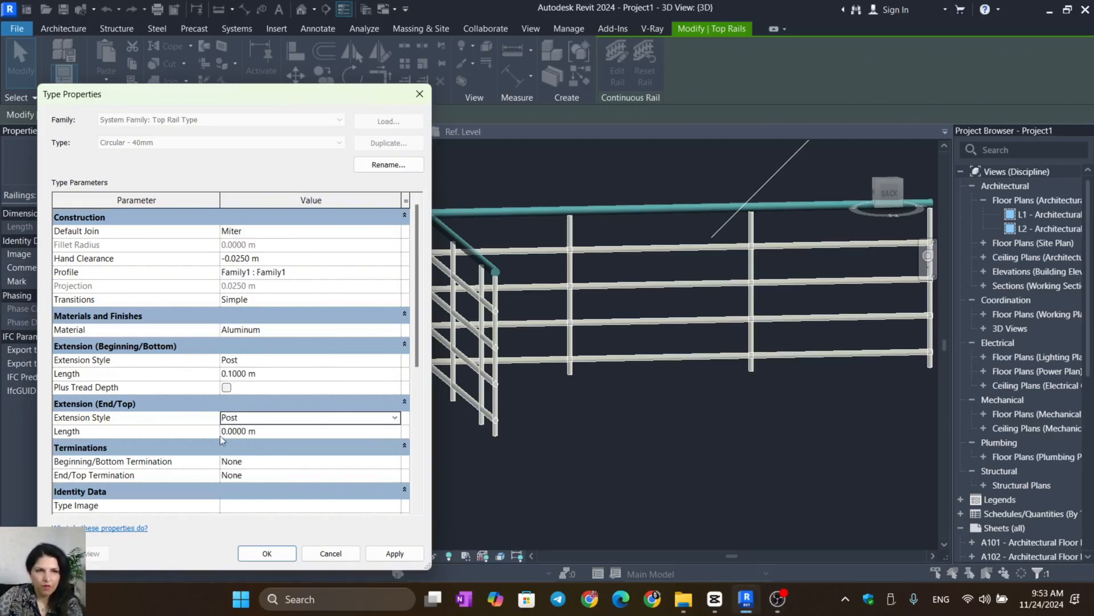
click(399, 431)
text(.1)
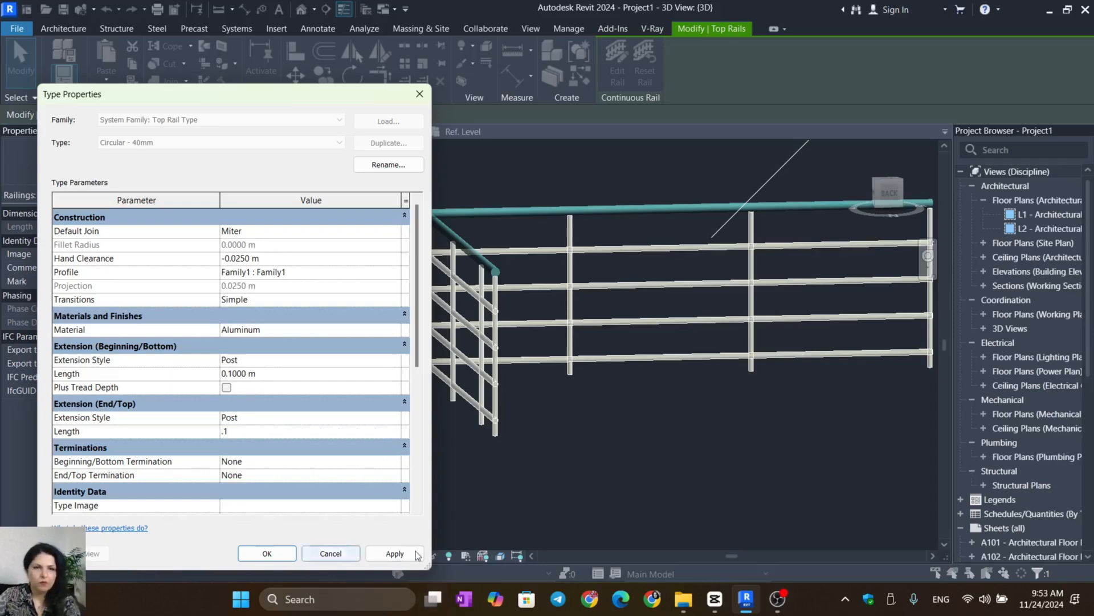
click(394, 553)
click(267, 554)
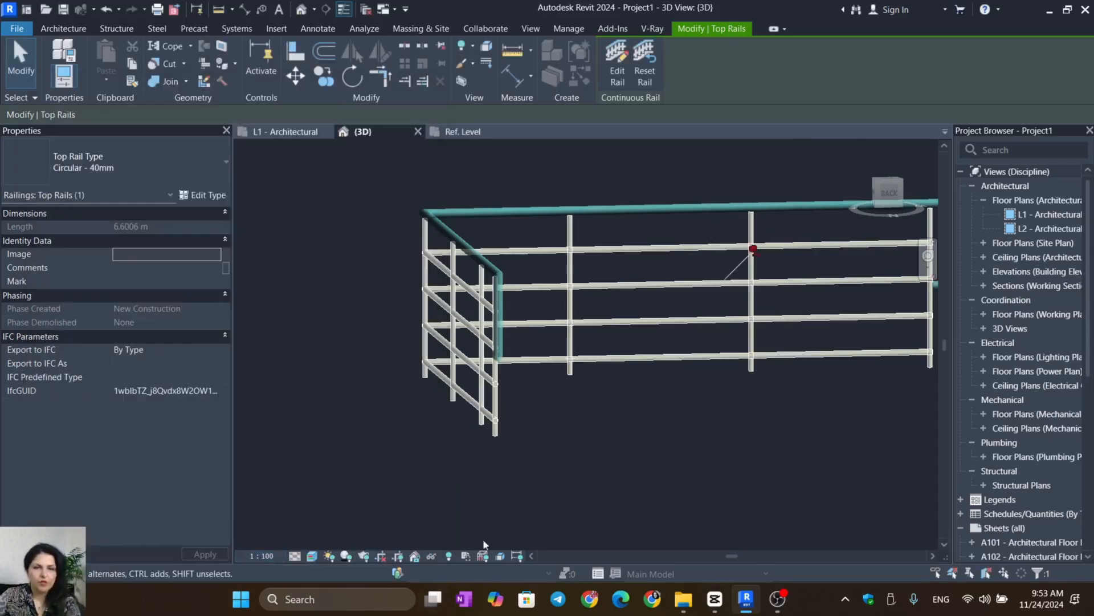
- Deselect the top rail and close the profile family's Ref. Level view
shift+middle_drag(646, 527, 703, 444)
key(Escape)
click(510, 129)
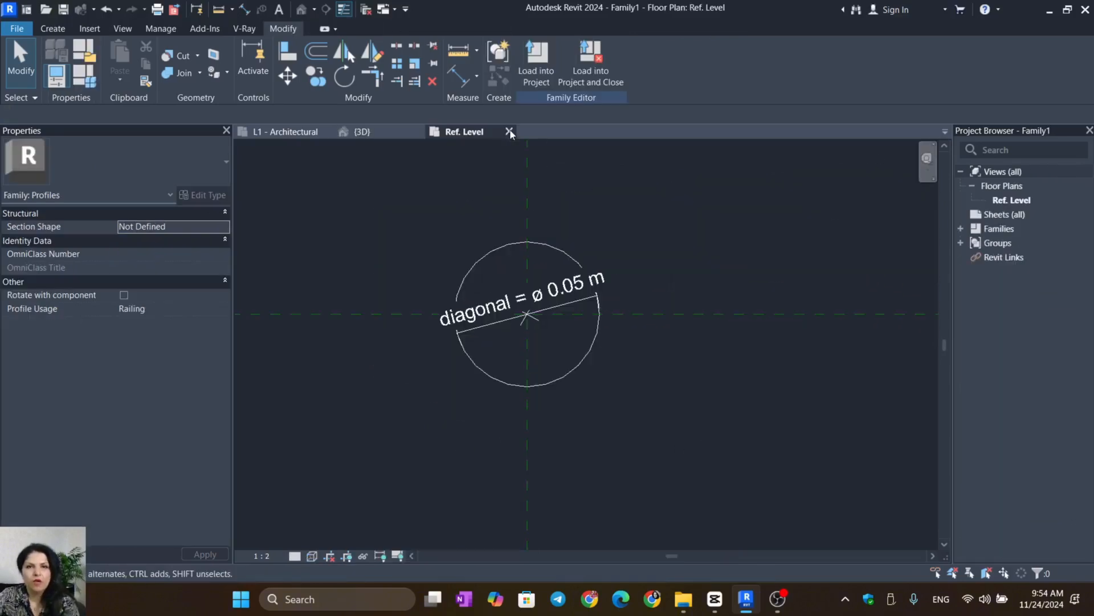
click(510, 129)
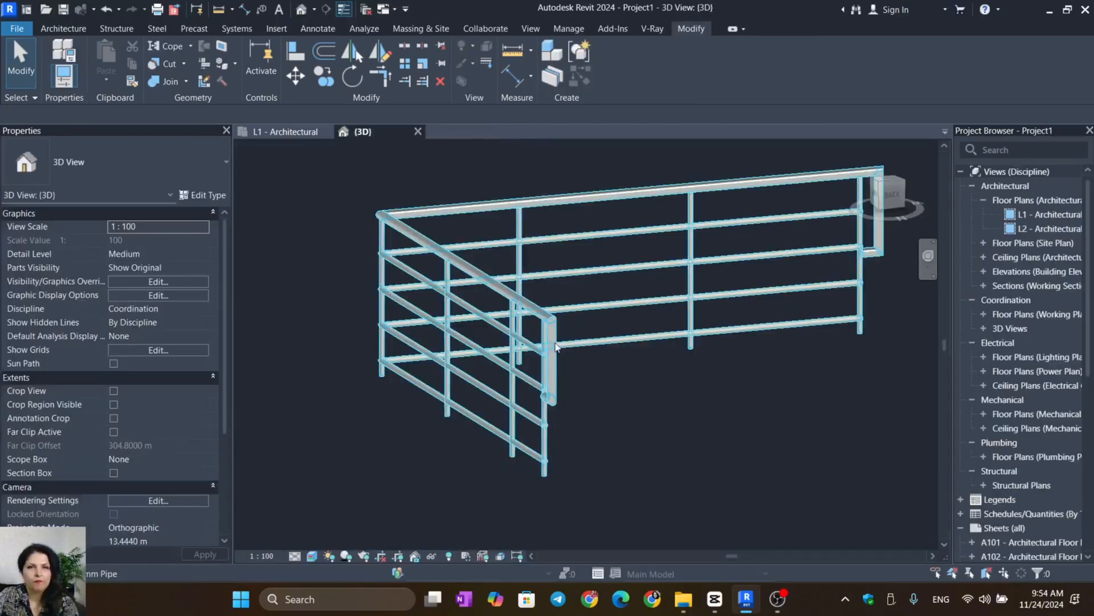
- Collapse the project's views and sheets listings and expand Families down to the type of the Family1 profile
click(961, 172)
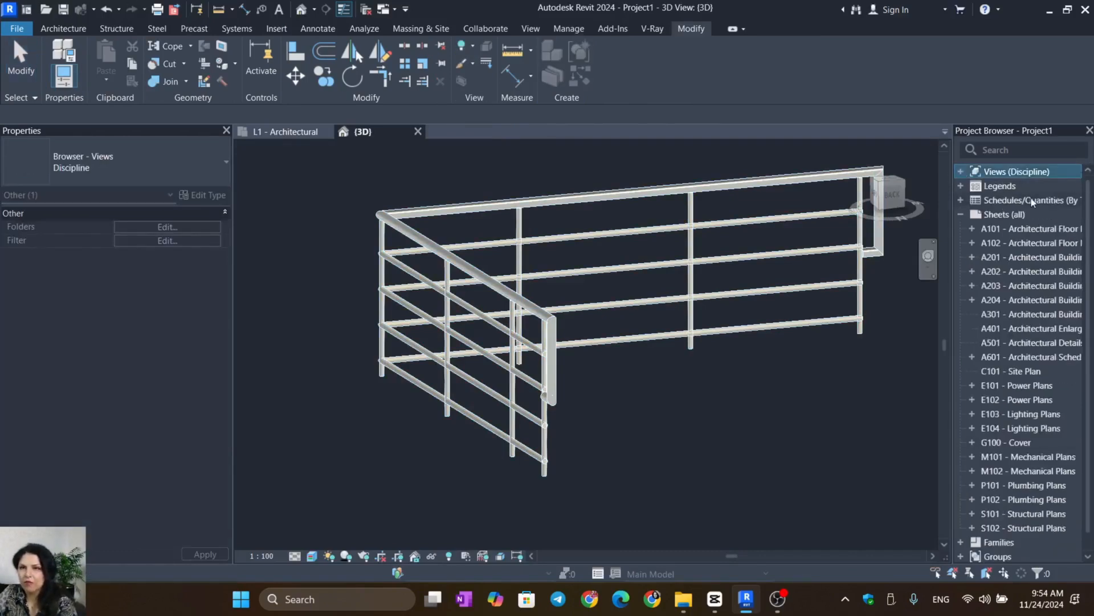
click(961, 215)
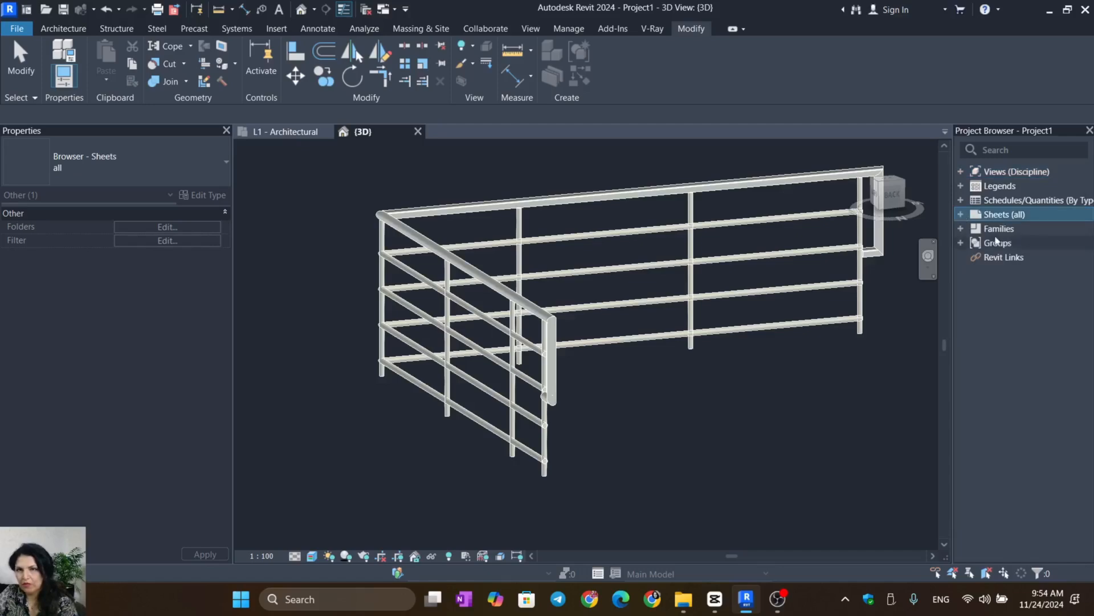
click(961, 229)
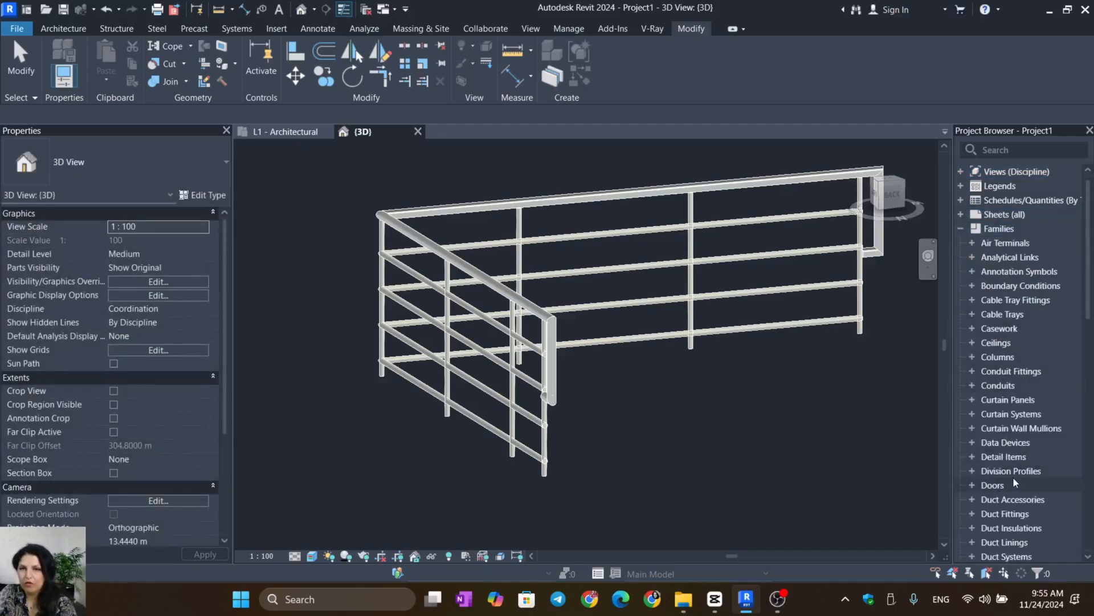
scroll(1014, 355, down, 2)
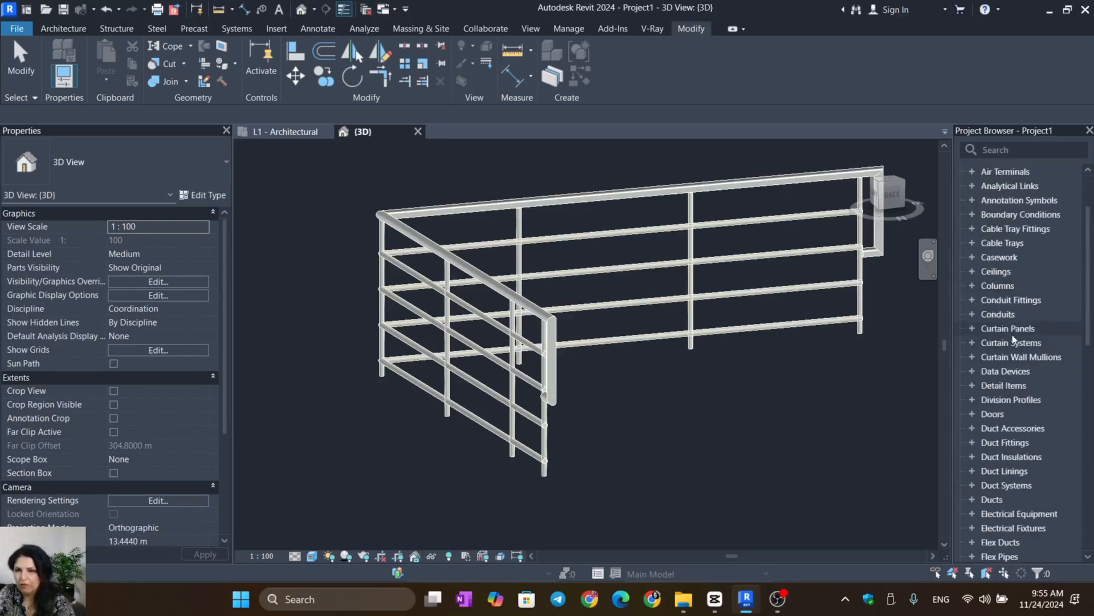
scroll(1013, 351, down, 4)
scroll(995, 291, down, 1)
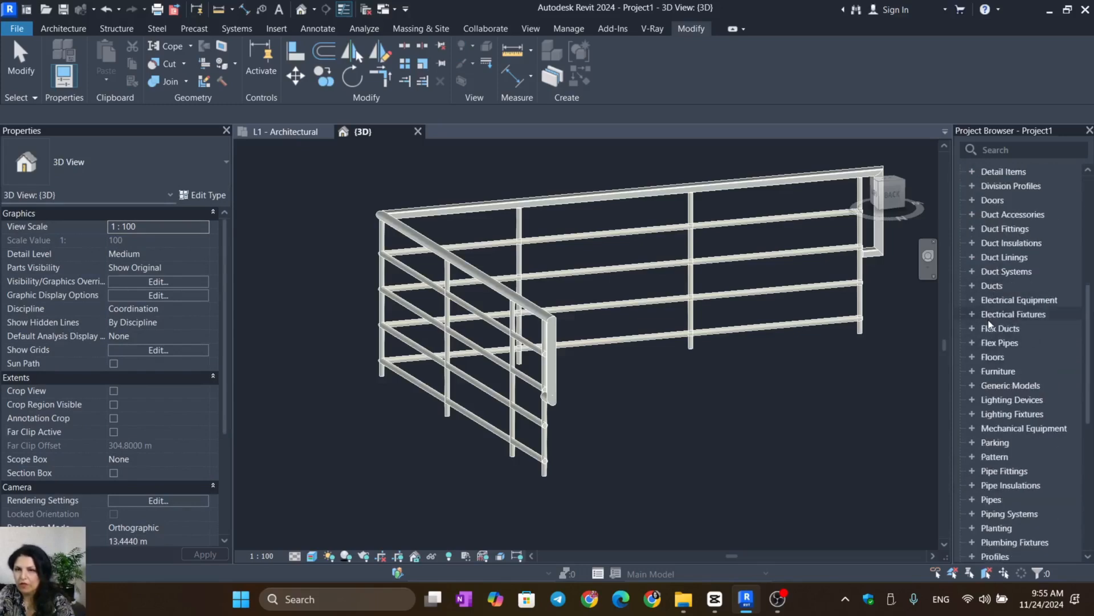
scroll(1004, 357, down, 1)
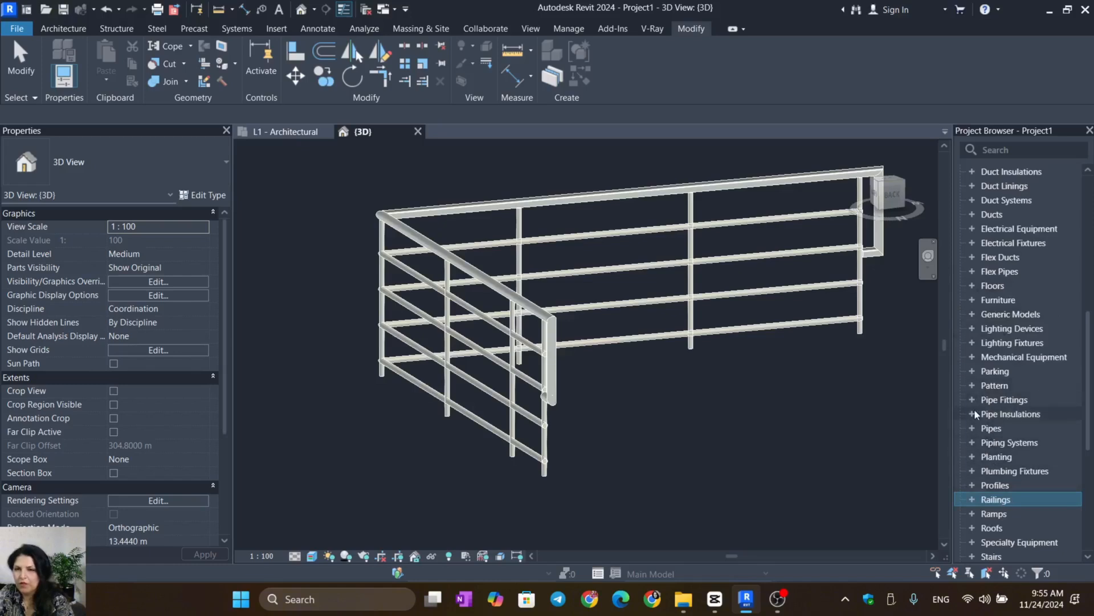
click(972, 485)
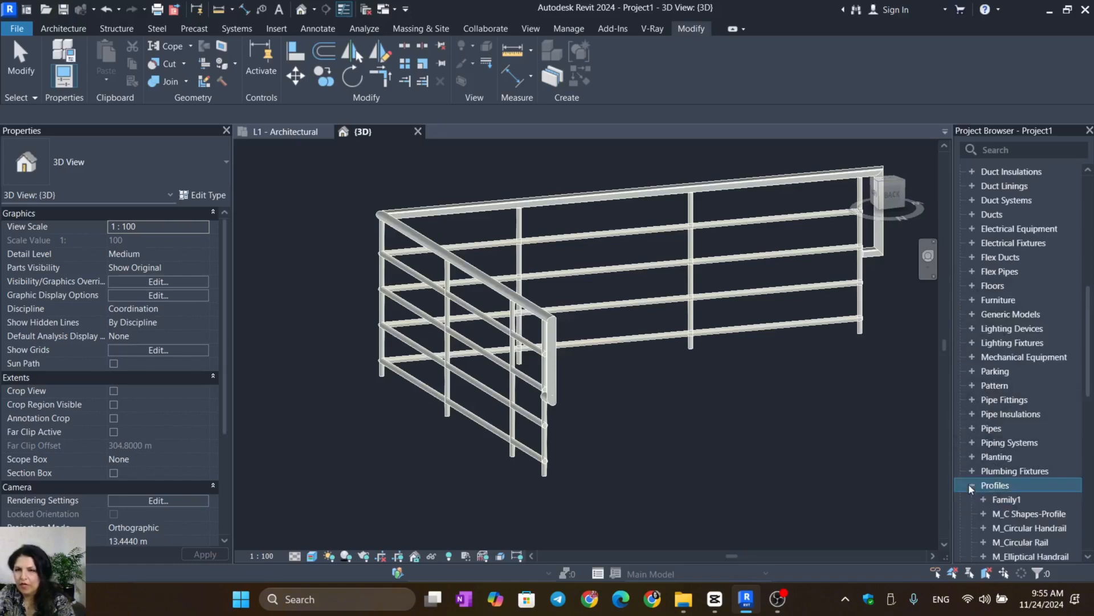
scroll(1002, 433, down, 2)
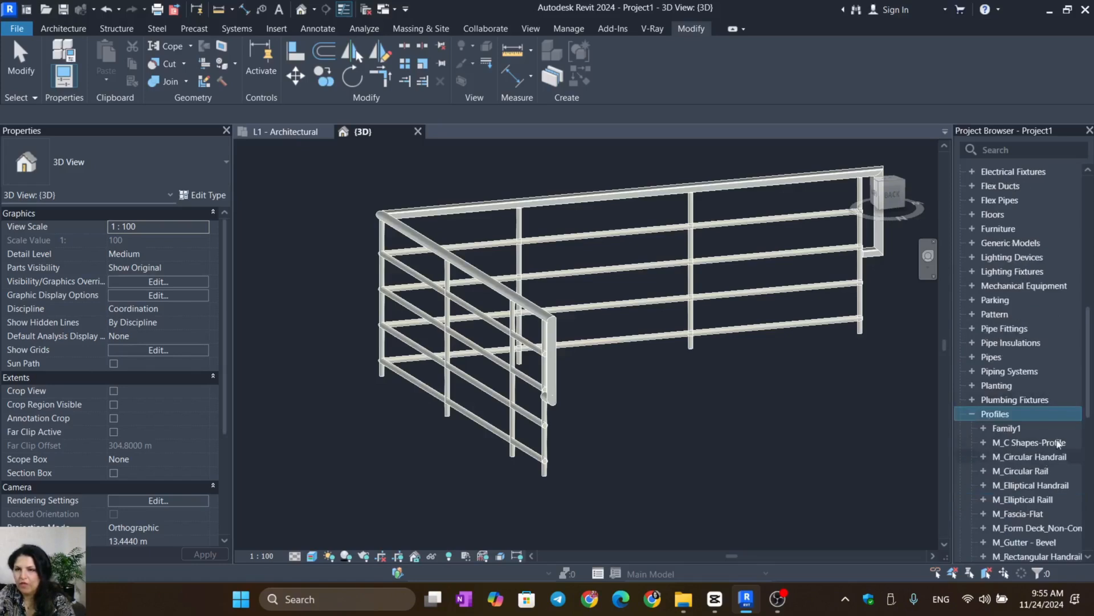
click(985, 426)
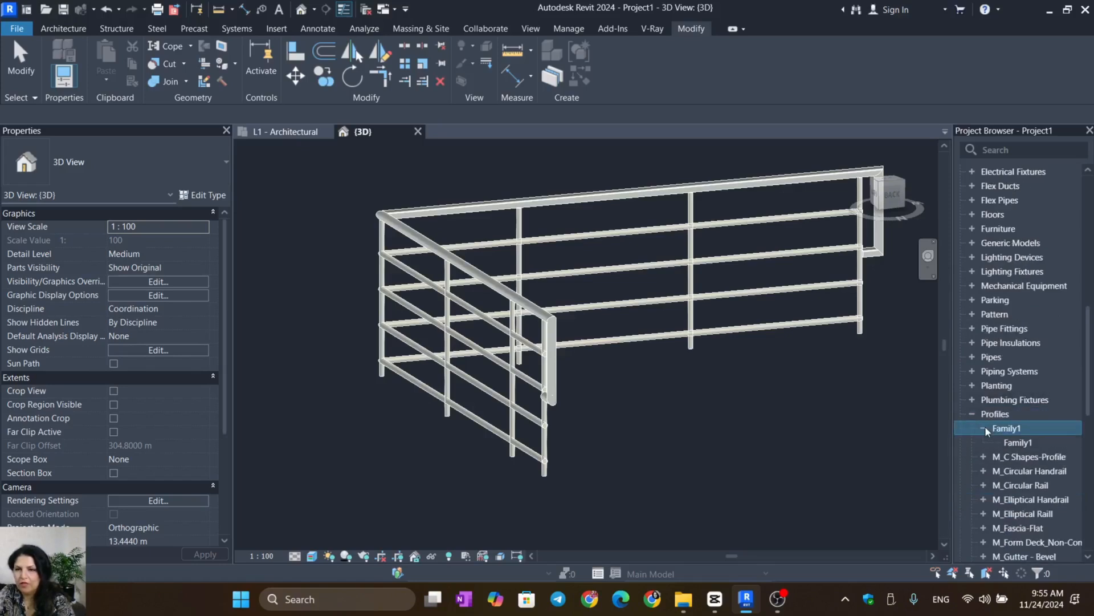
- Set the diagonal parameter of the Family1 profile type to 0.1 m in its type properties and apply the change
right_click(1017, 448)
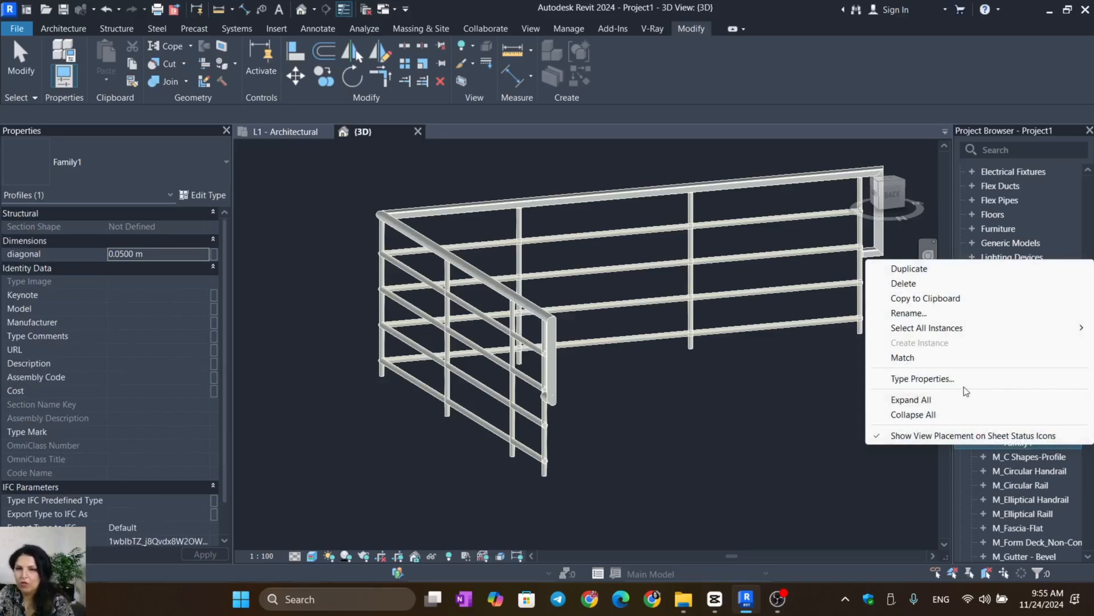
click(938, 381)
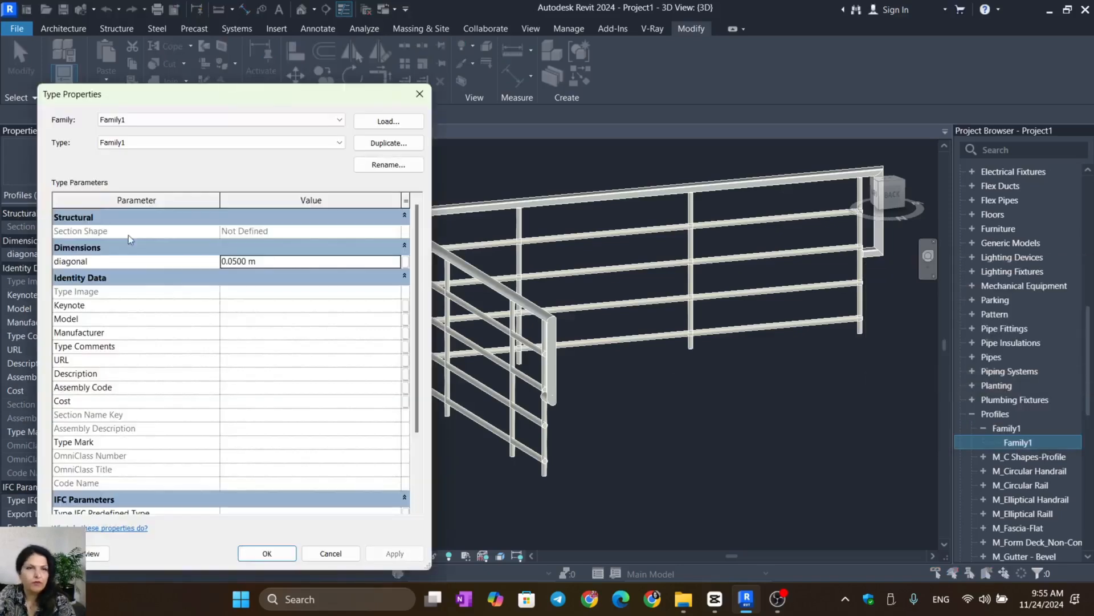
click(283, 260)
key(BackSpace)
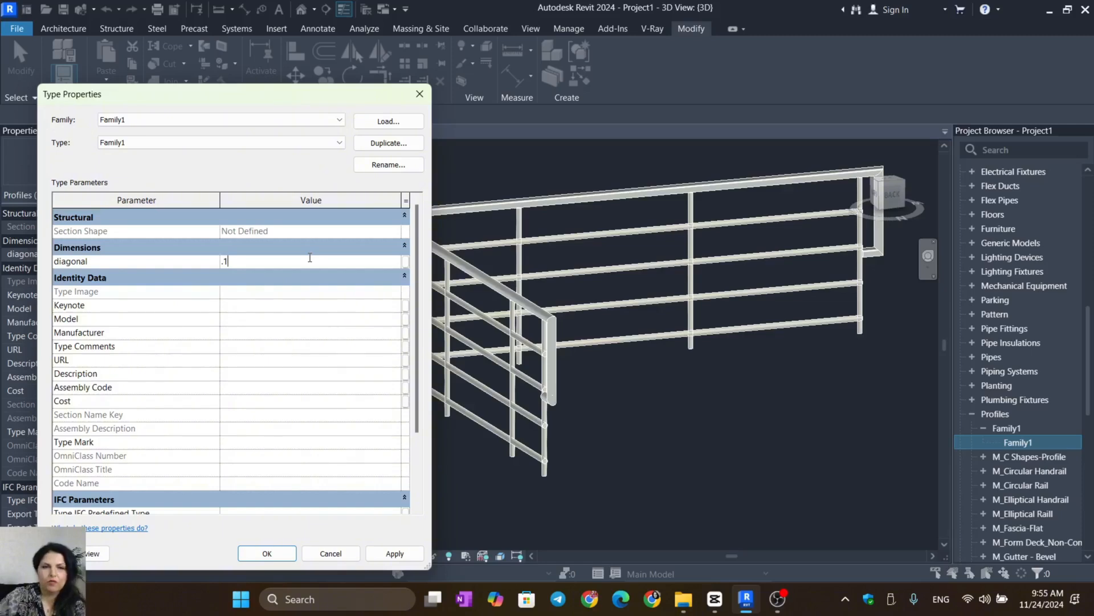
text(.1)
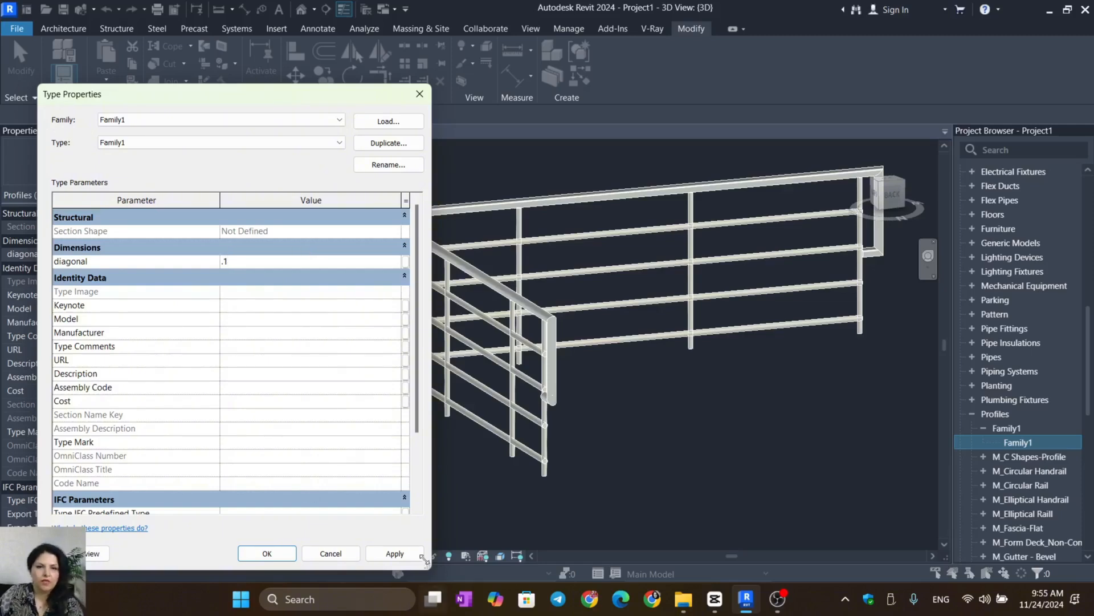
click(395, 553)
click(266, 554)
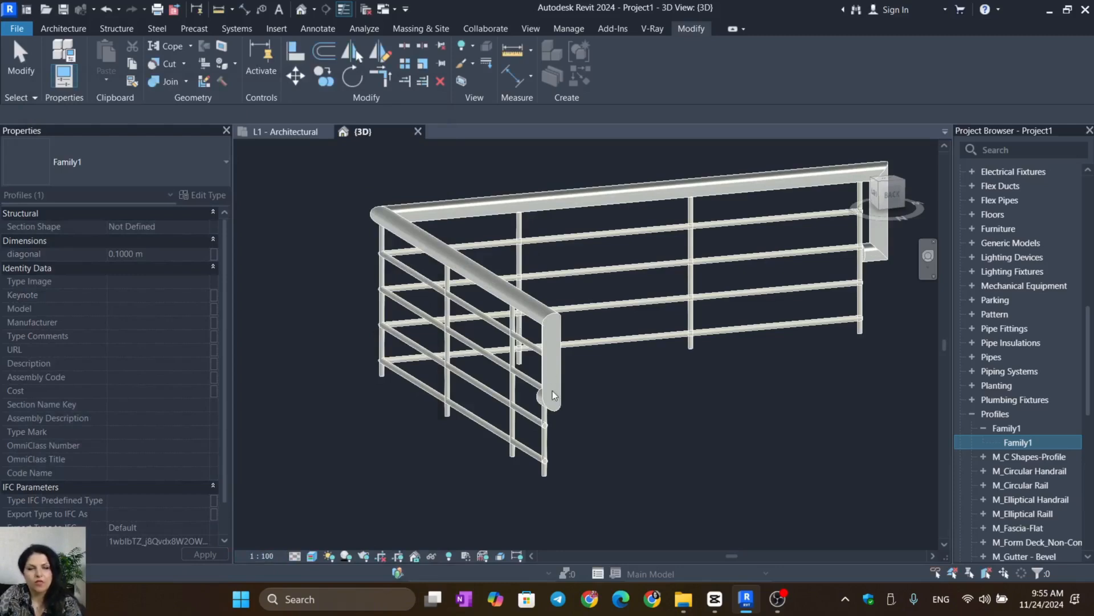
scroll(856, 460, down, 2)
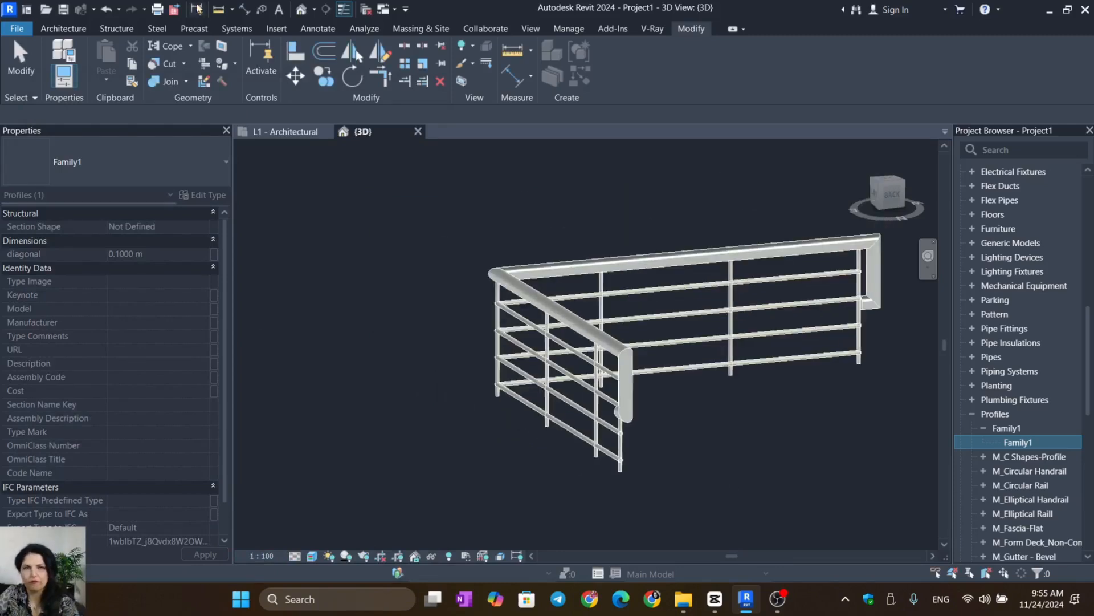